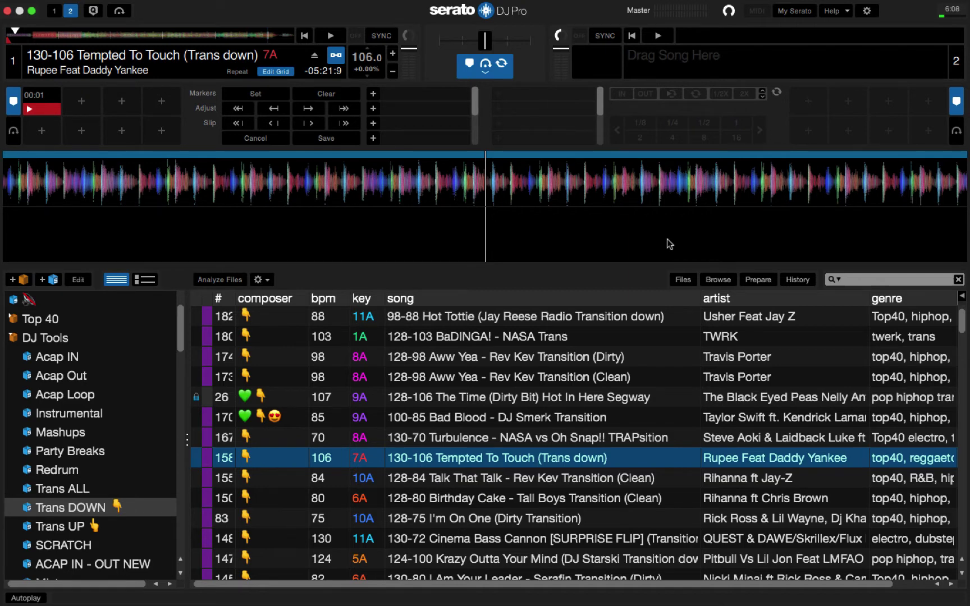
Step: Activate a 4-beat loop on the deck 1 track, release it, and return the playhead to the first cue point
click(267, 138)
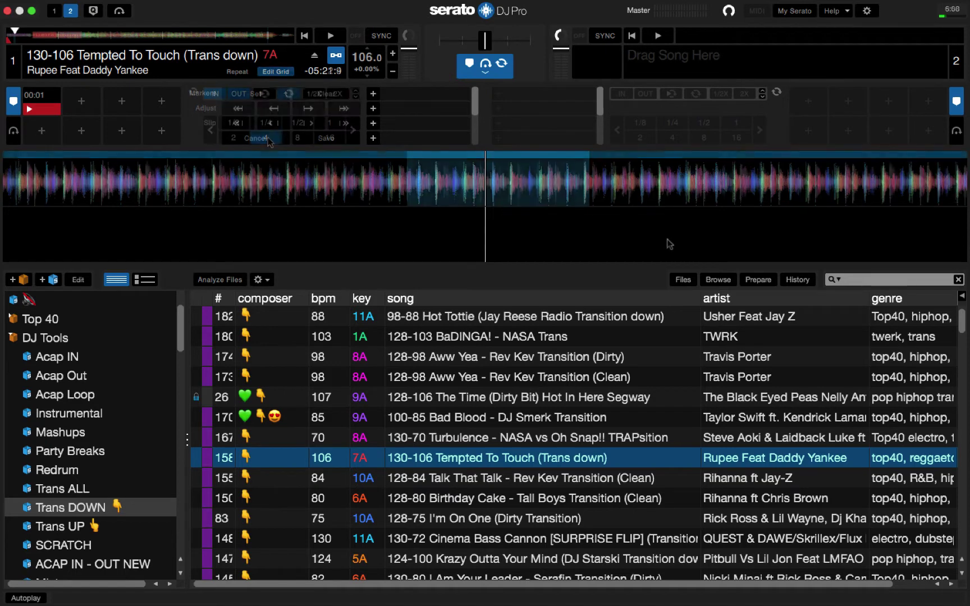
click(268, 137)
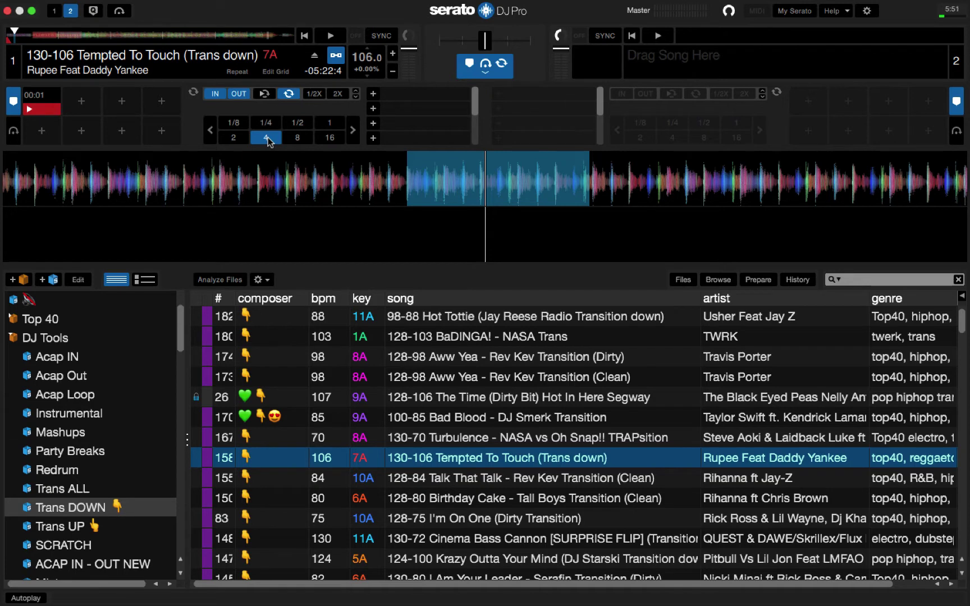
click(266, 137)
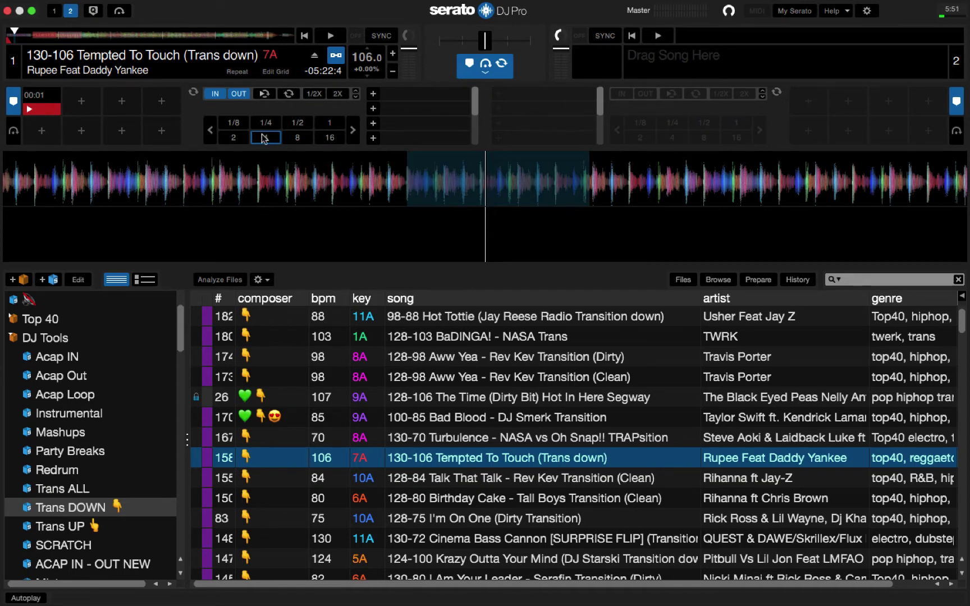
key(1)
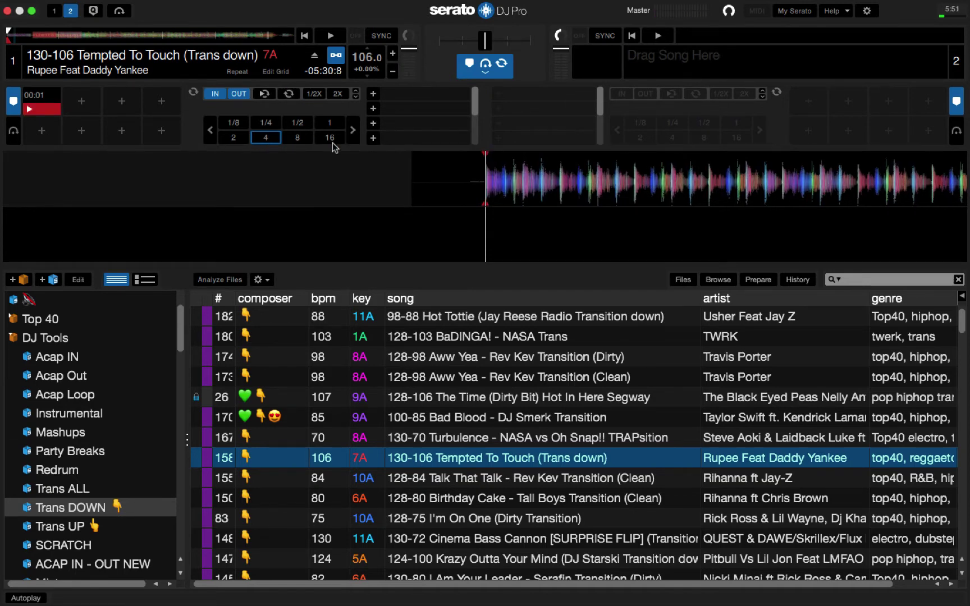
Step: Open the DJ preferences to review the control, sync and quantize settings, and close them again
click(866, 14)
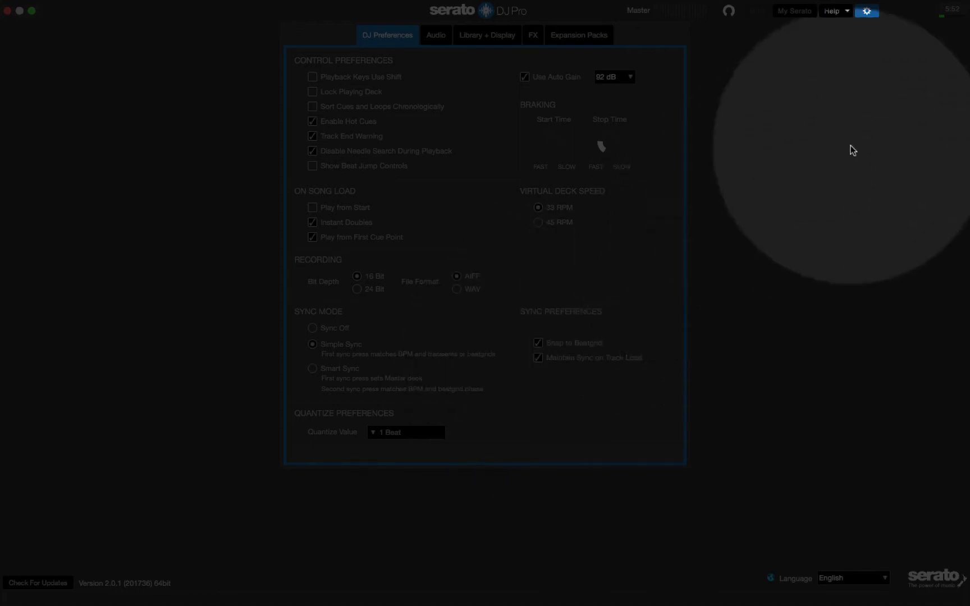
click(866, 12)
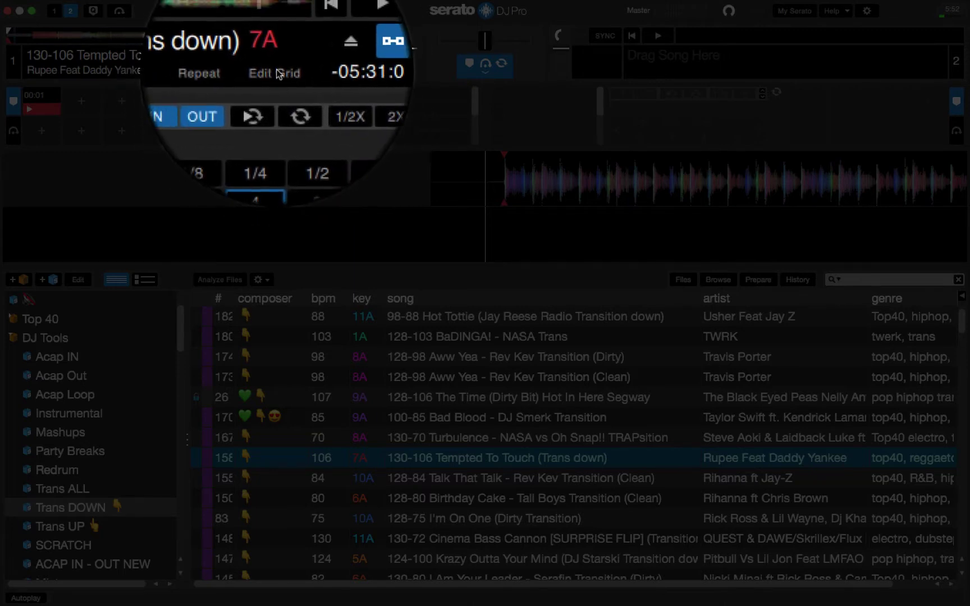
Step: Turn on beatgrid editing for the track on deck 1
click(277, 73)
click(279, 74)
click(279, 74)
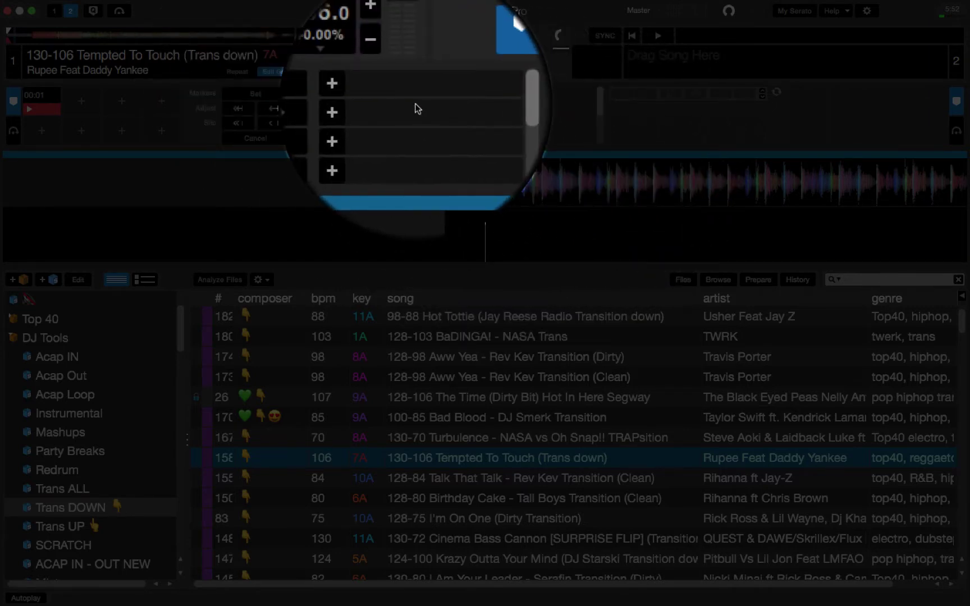
key(alt+space)
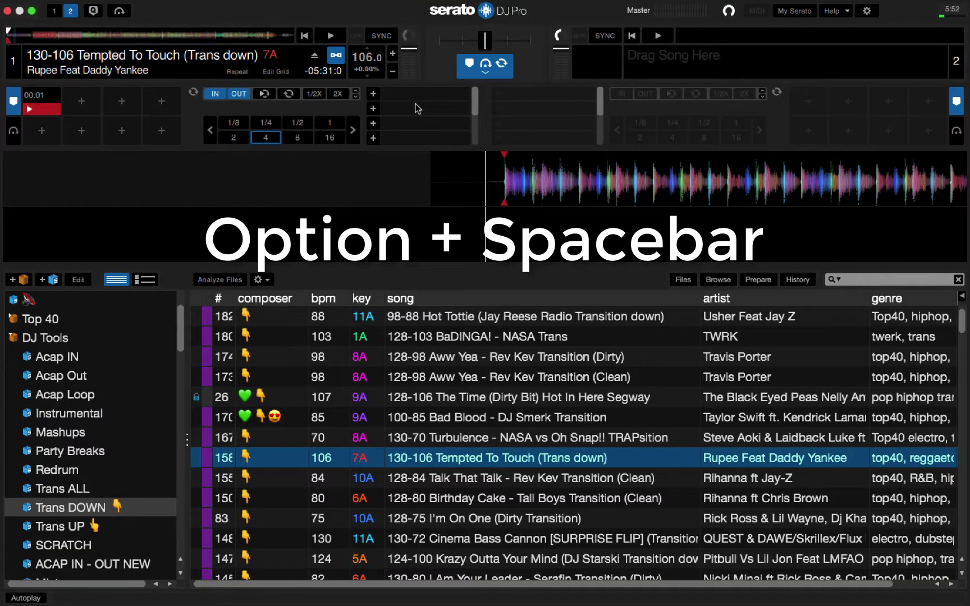
key(alt+space)
key(alt+space)
key(alt+space)
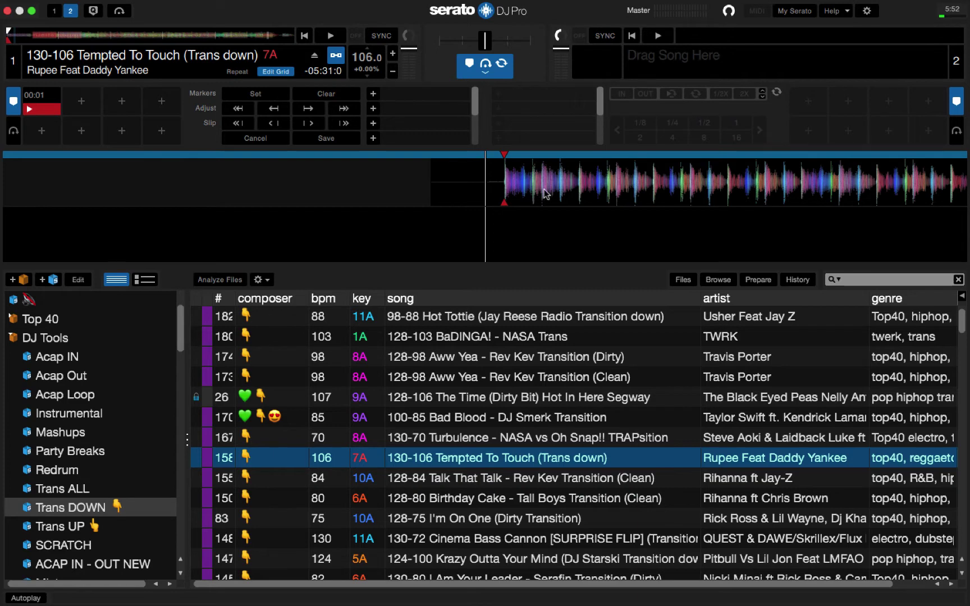
Step: Line up the track's first beat with the playhead and set the first downbeat marker there
key(x)
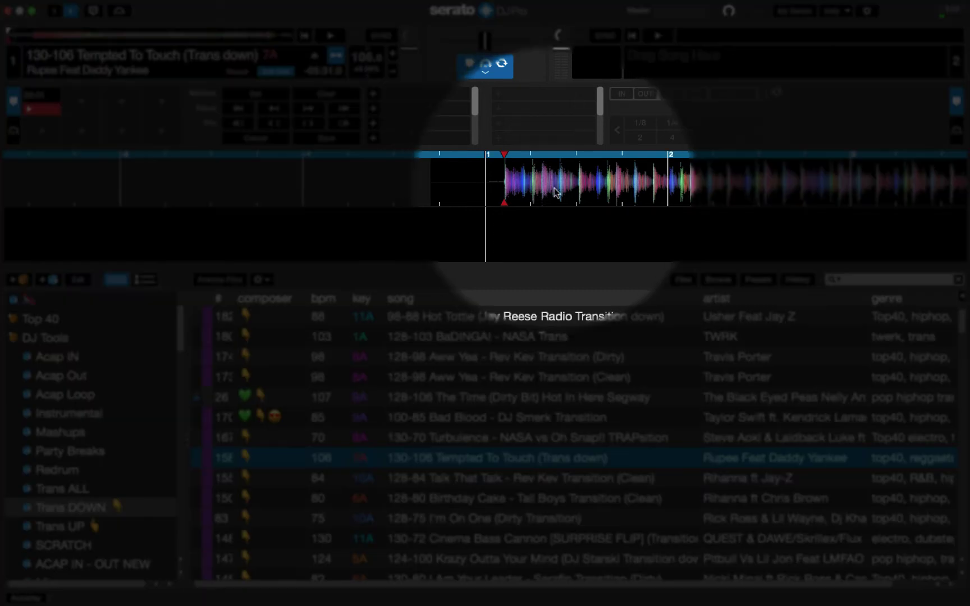
drag(560, 188, 579, 188)
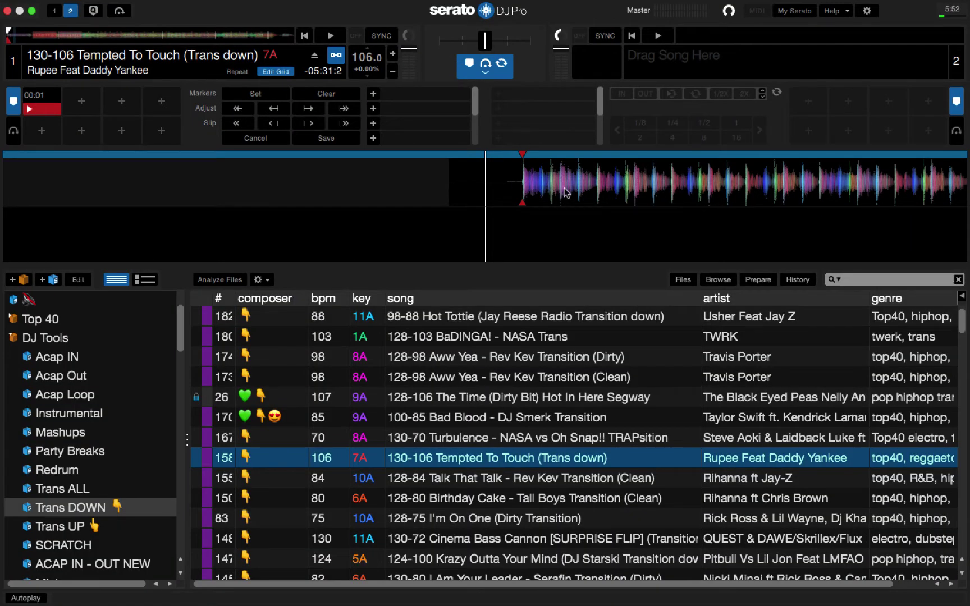
mouse_move(564, 188)
mouse_down()
mouse_move(528, 190)
mouse_move(546, 192)
mouse_up()
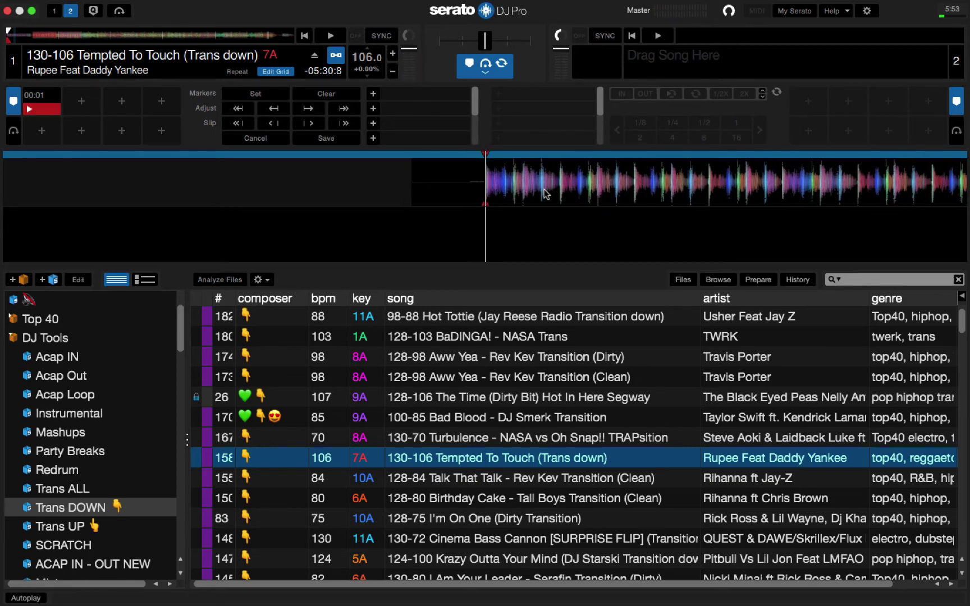
click(263, 99)
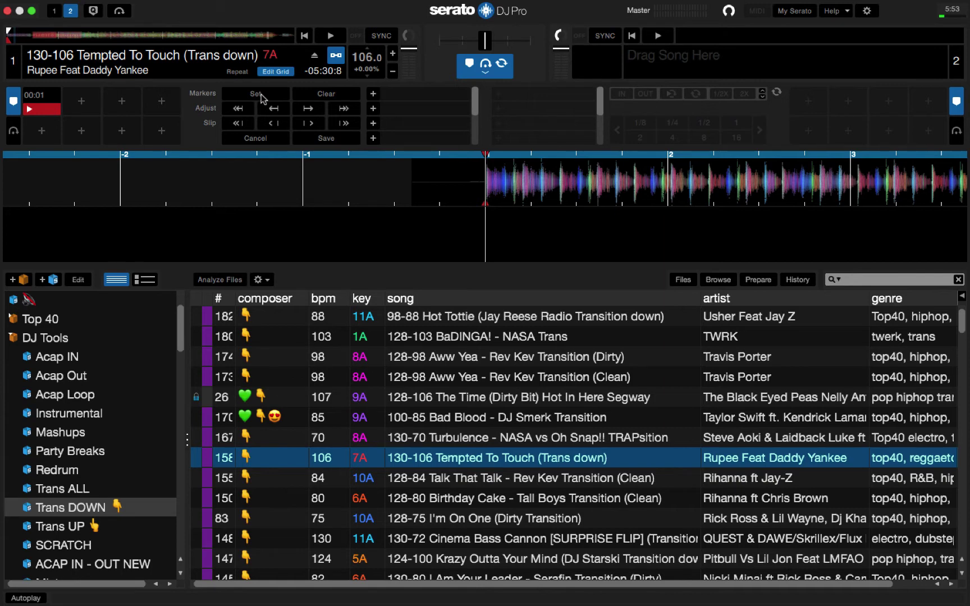
click(262, 97)
click(262, 98)
Step: Play the track and stretch the beatgrid to 130.1 BPM against the waveform's beats, stopping playback near bar 7
key(w)
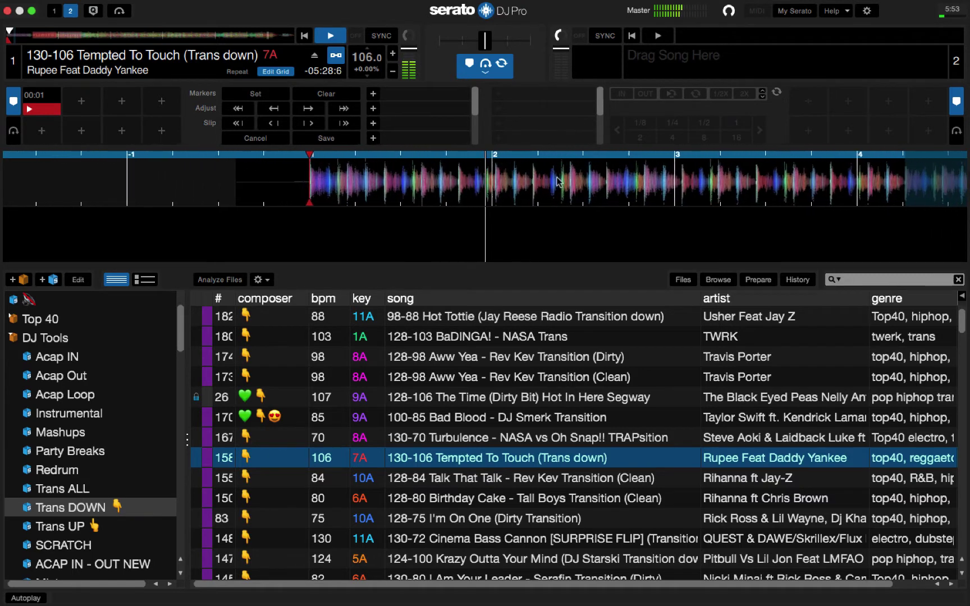
drag(581, 174, 499, 175)
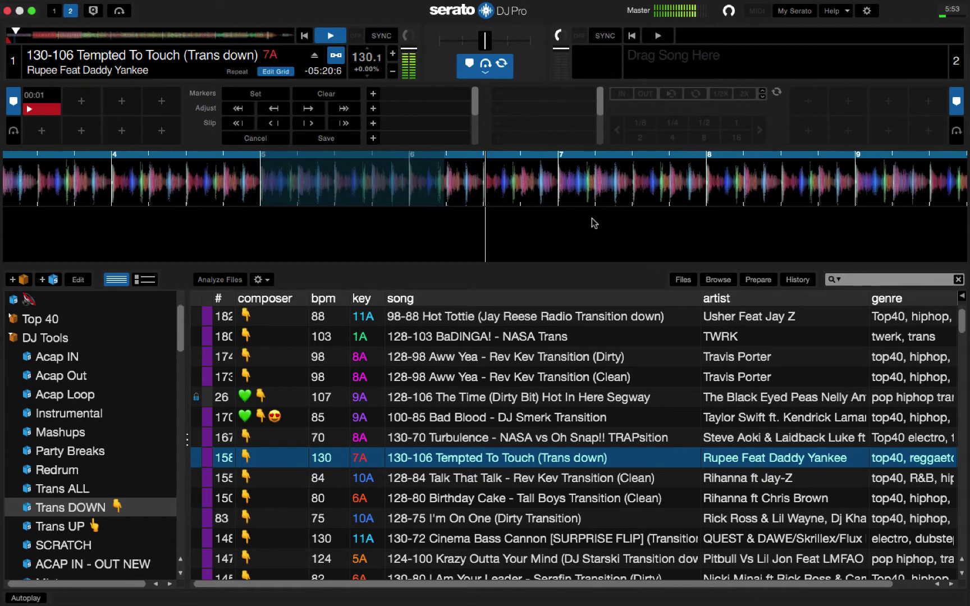
click(510, 194)
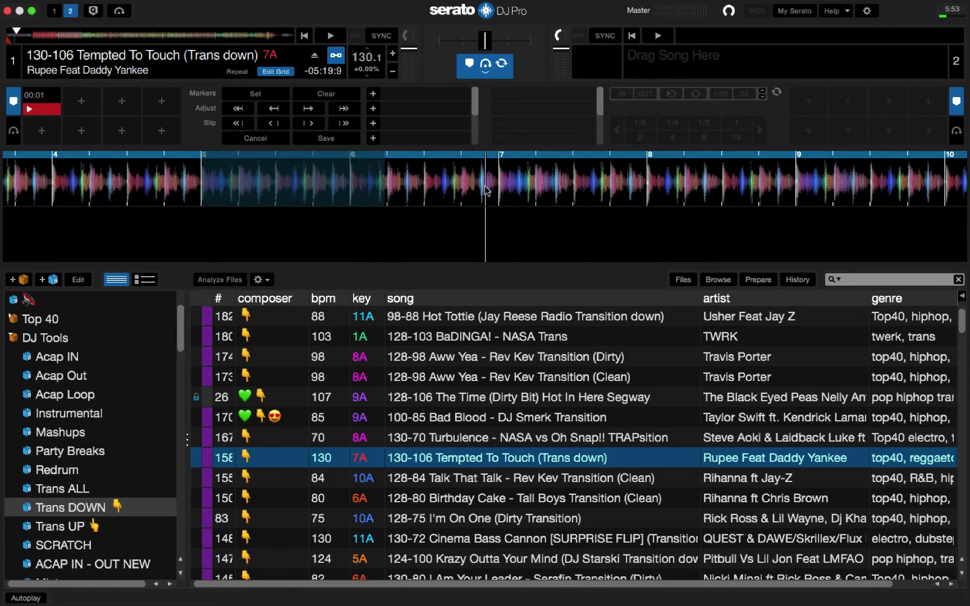
Step: Try tightening the beatgrid spacing to 133.3 BPM and slipping the whole grid earlier
click(238, 110)
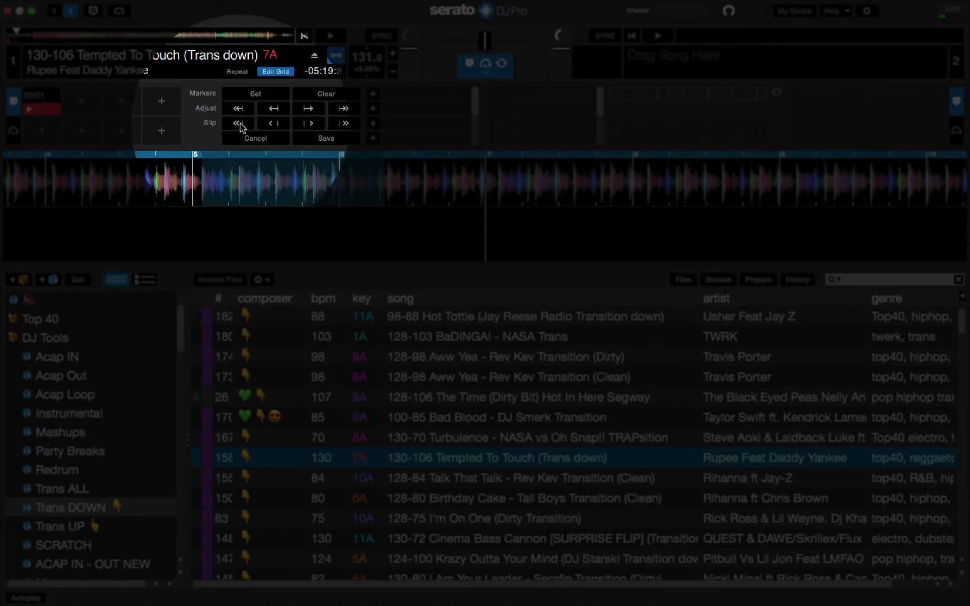
click(239, 123)
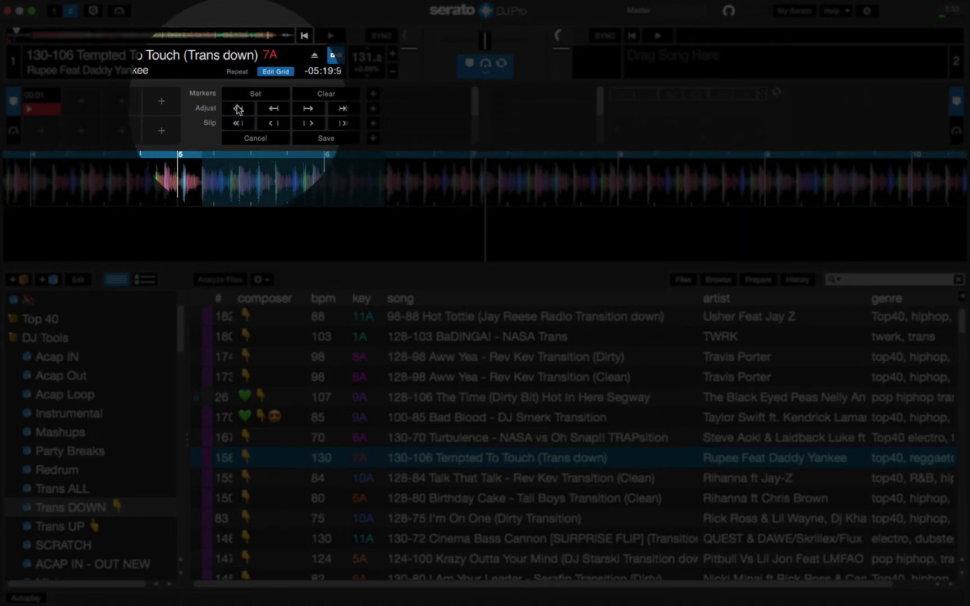
click(239, 124)
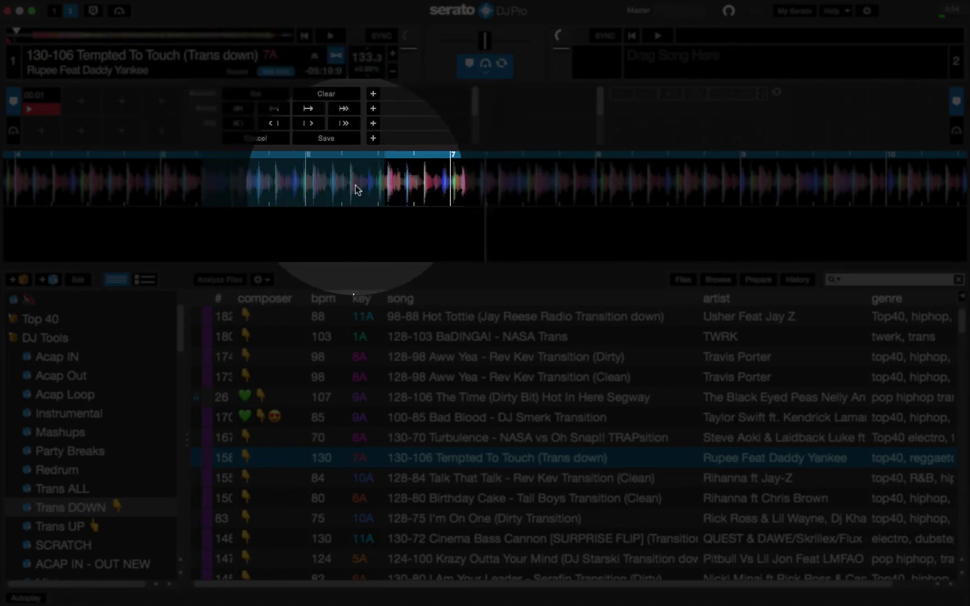
Step: Return to the first cue point and try stretching the beatgrid by hand to 130.1, 91.7 and 149.7 BPM
key(1)
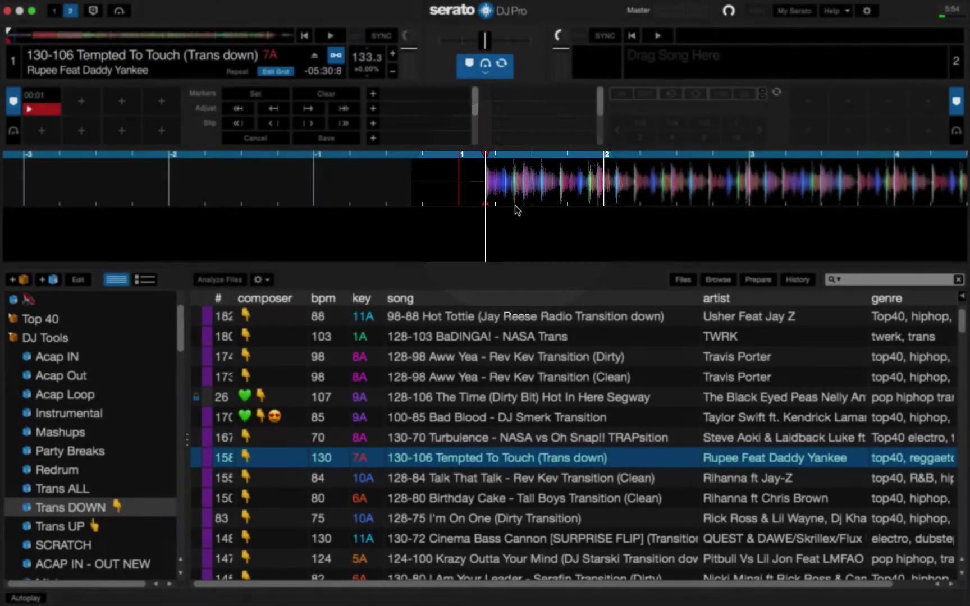
drag(515, 206, 590, 188)
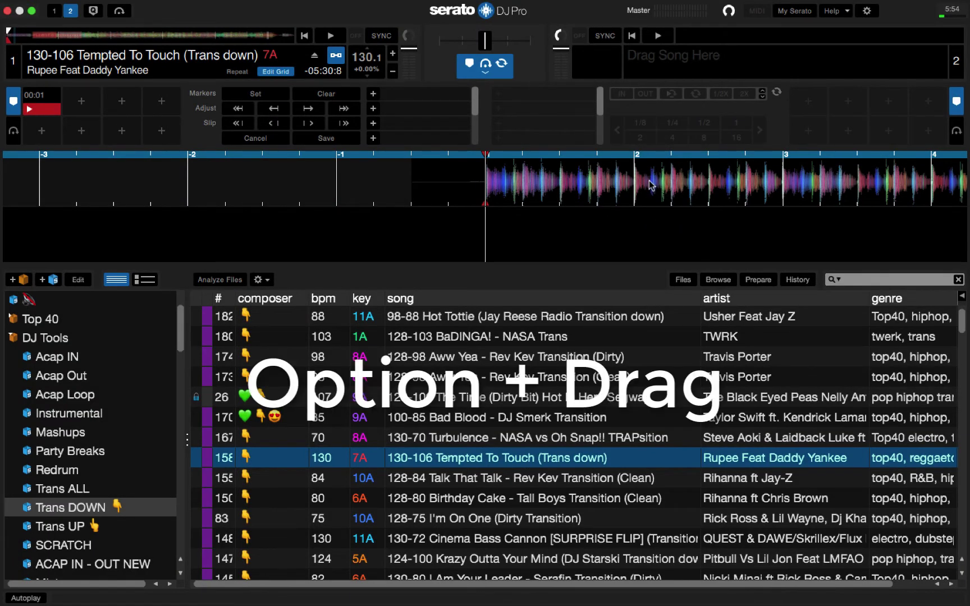
drag(639, 186, 664, 180)
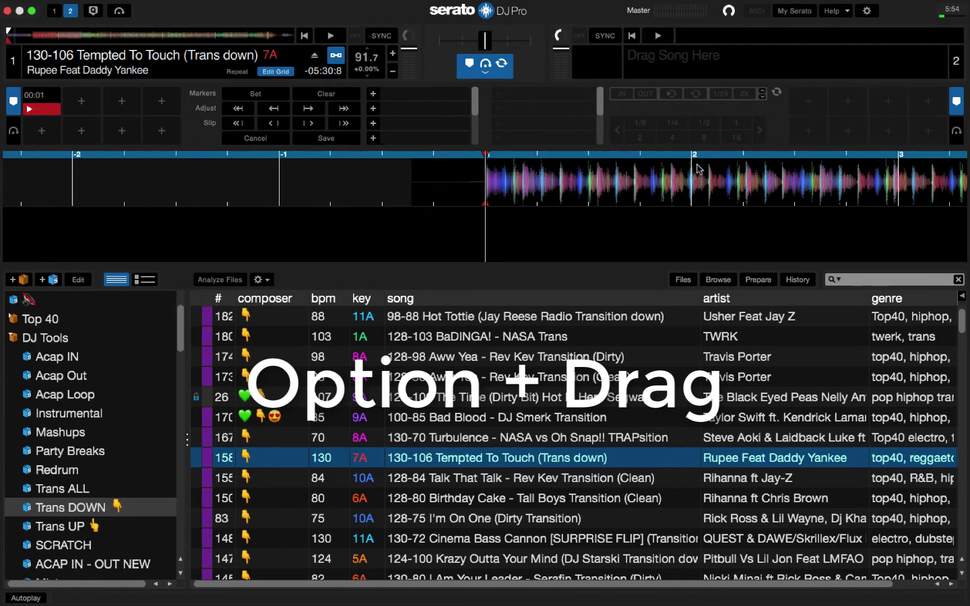
drag(604, 178, 637, 178)
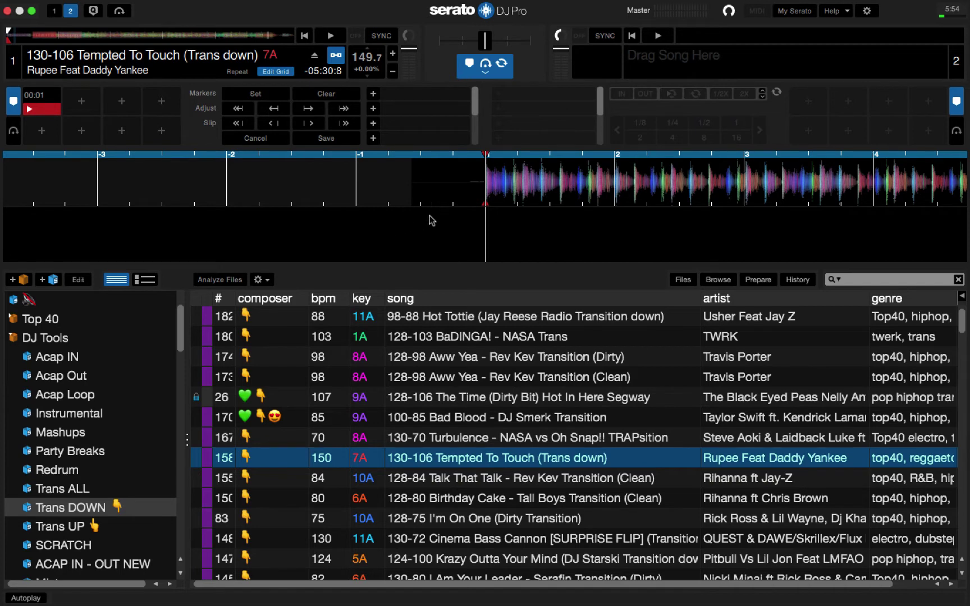
Step: Play from the first cue point and stretch the beatgrid to about 130.9 BPM to match the beats
key(space)
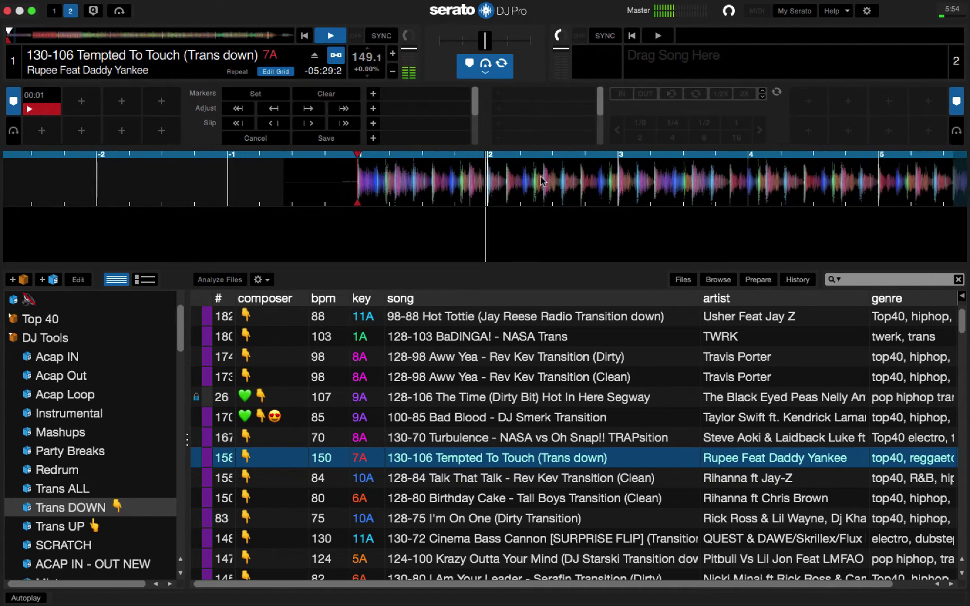
drag(542, 180, 558, 187)
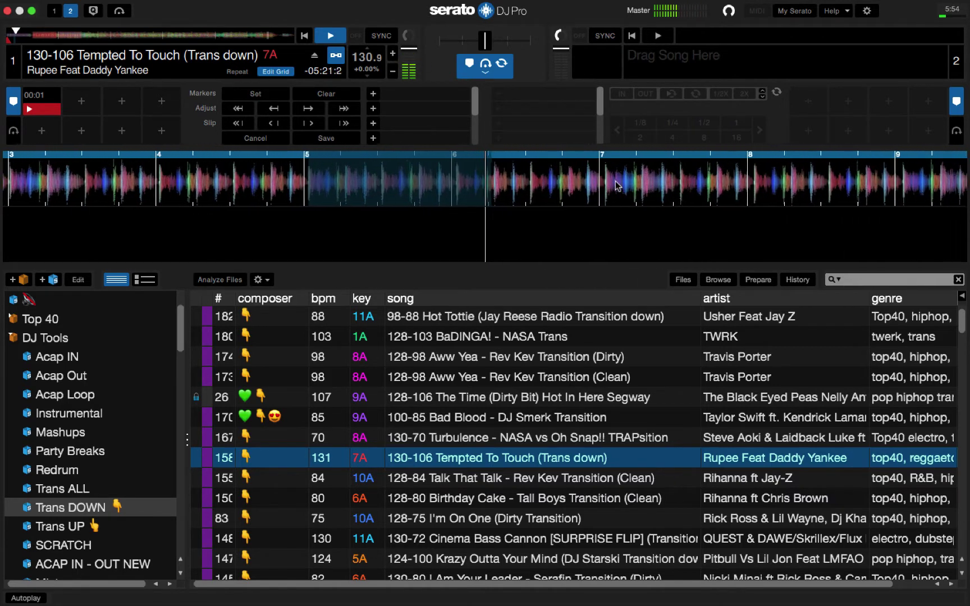
Step: Fine-tune the beatgrid spacing to 130.0 BPM and save the edited grid
key(shift+Left)
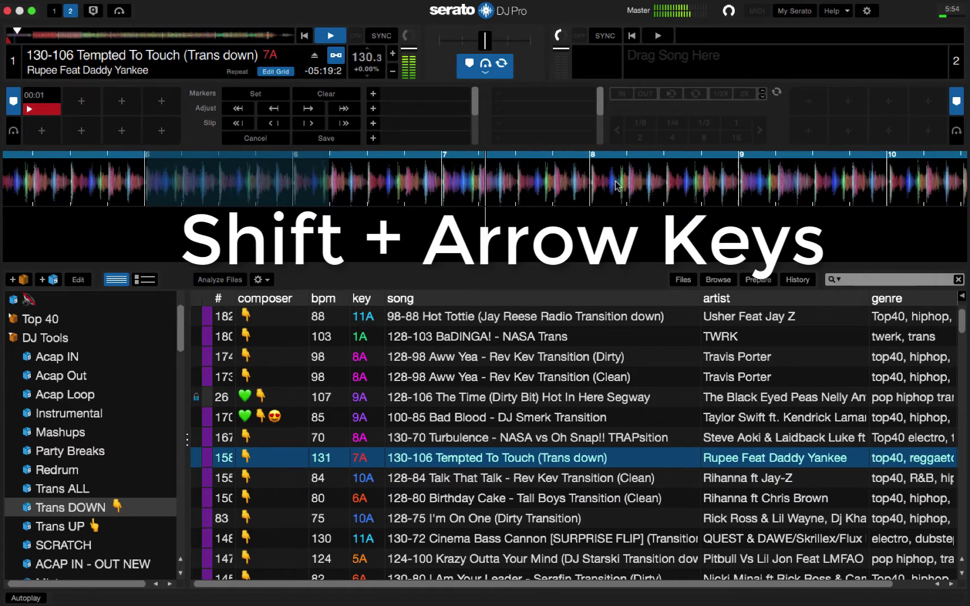
key(shift+Right)
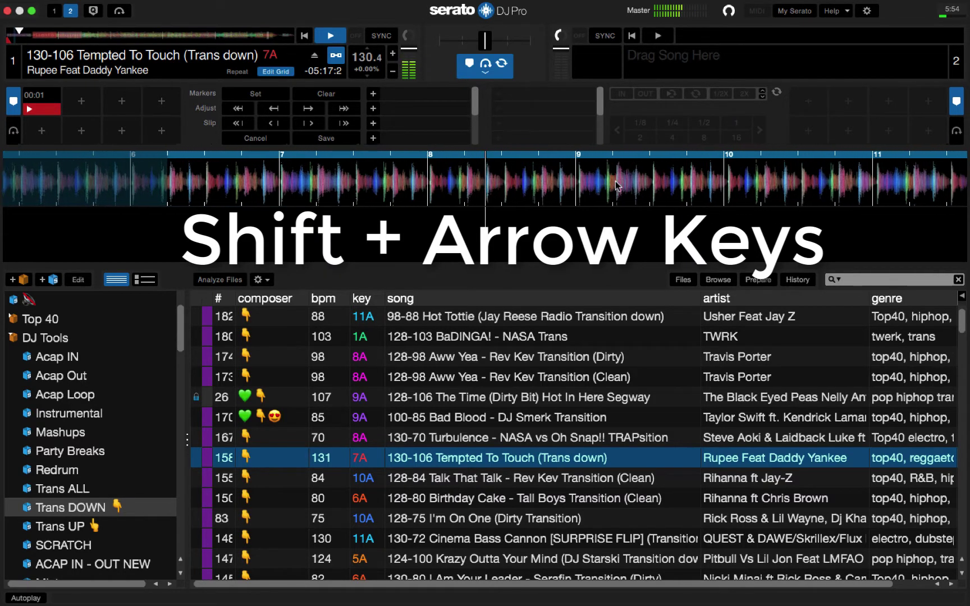
key(shift+Left)
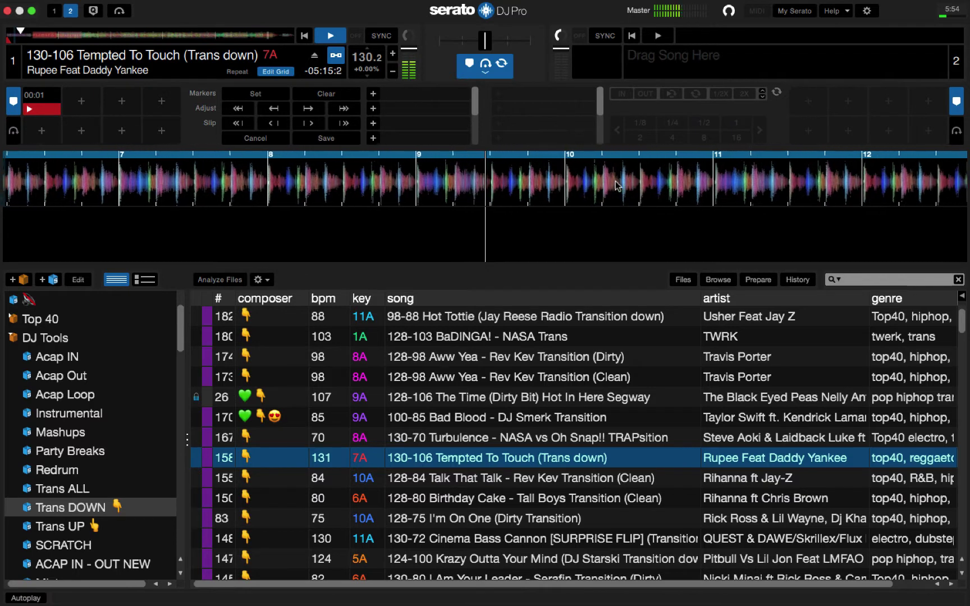
key(shift+Left)
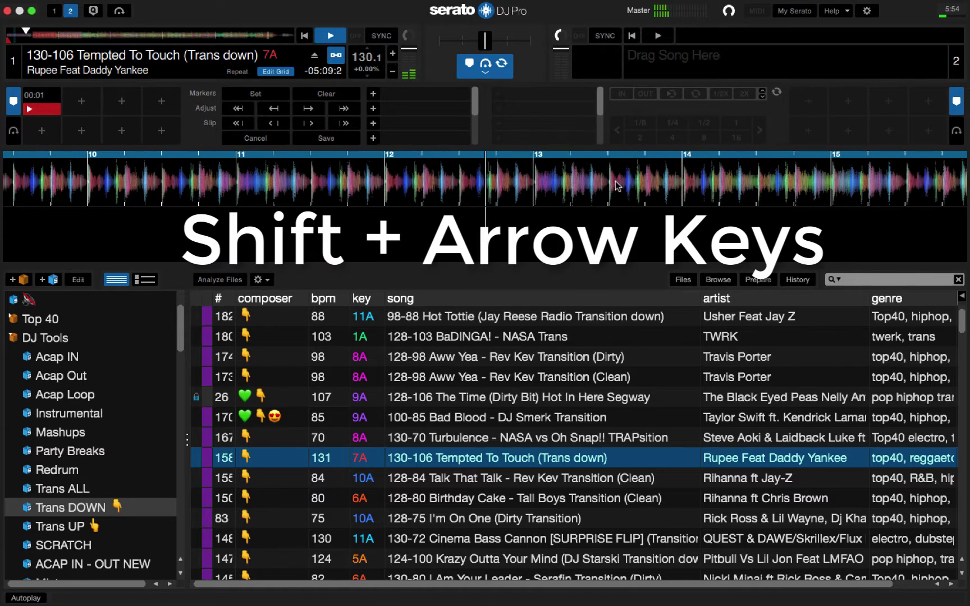
key(shift+Left)
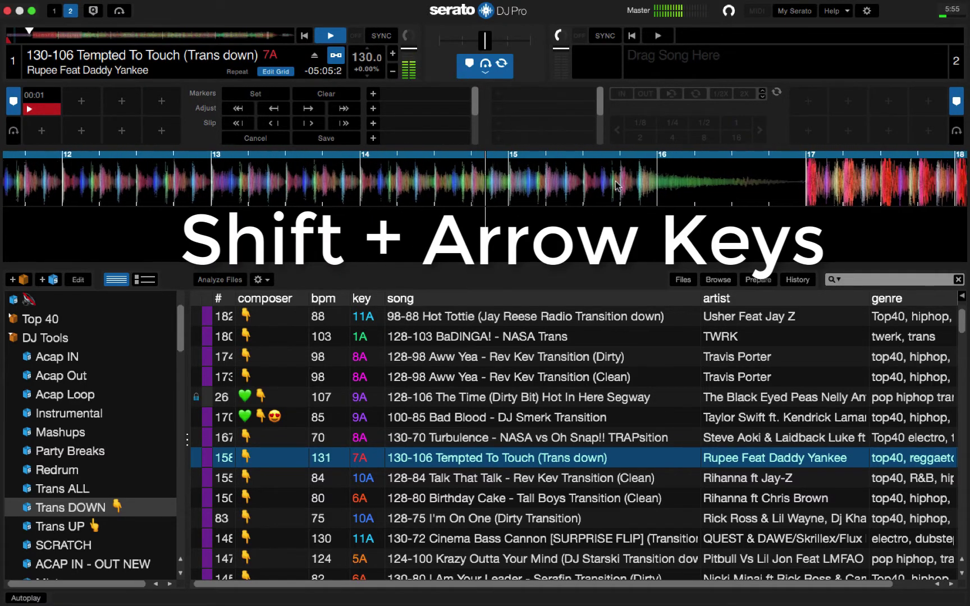
key(shift+Right)
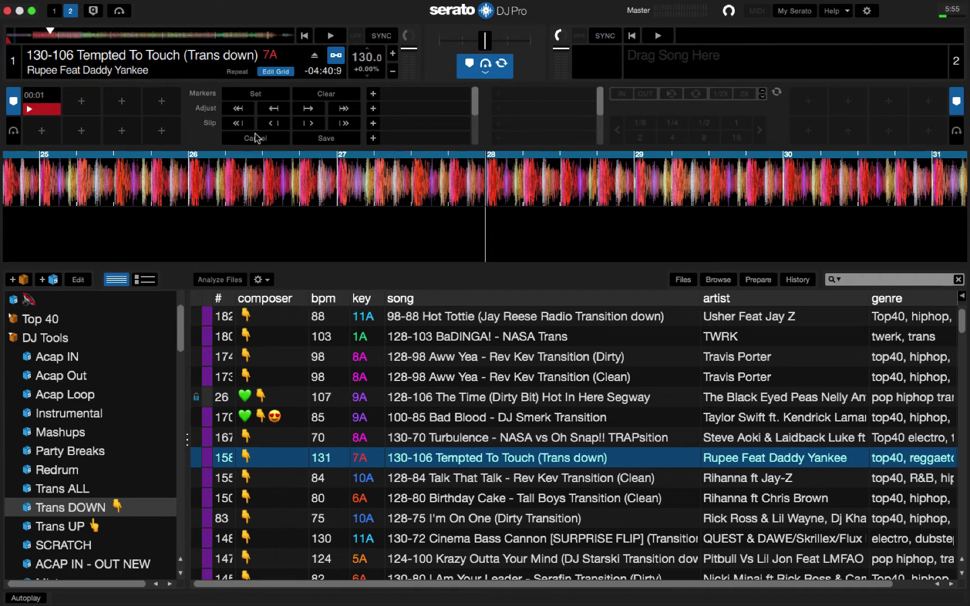
click(328, 138)
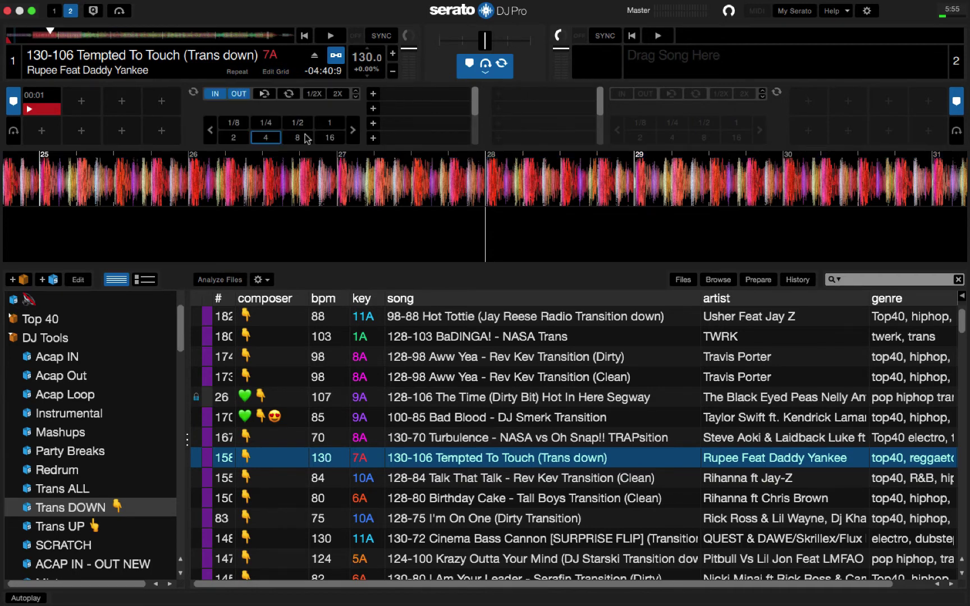
Step: Activate a 4-beat loop at bar 28, play it to check its timing against the grid, and stop playback
click(263, 138)
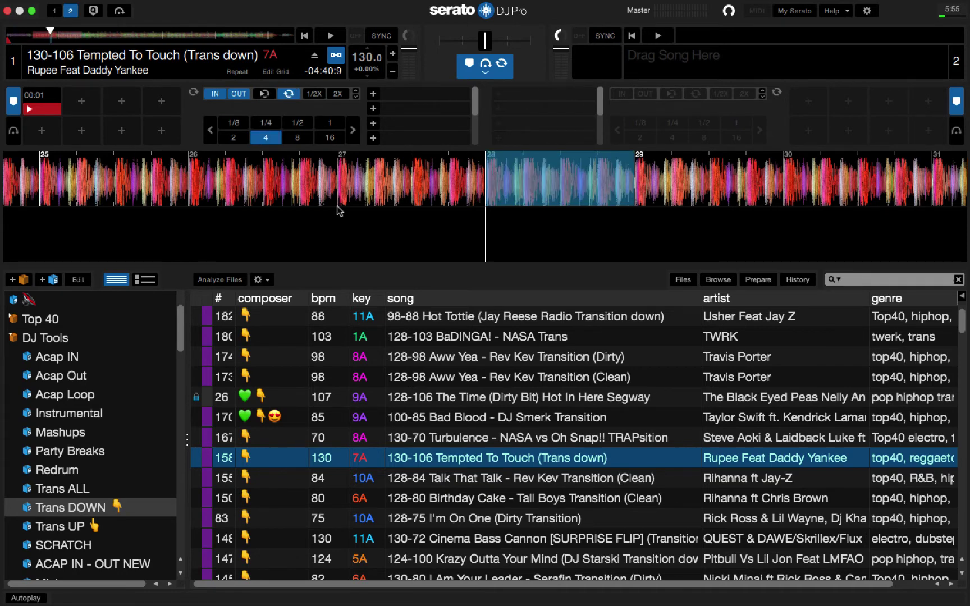
key(space)
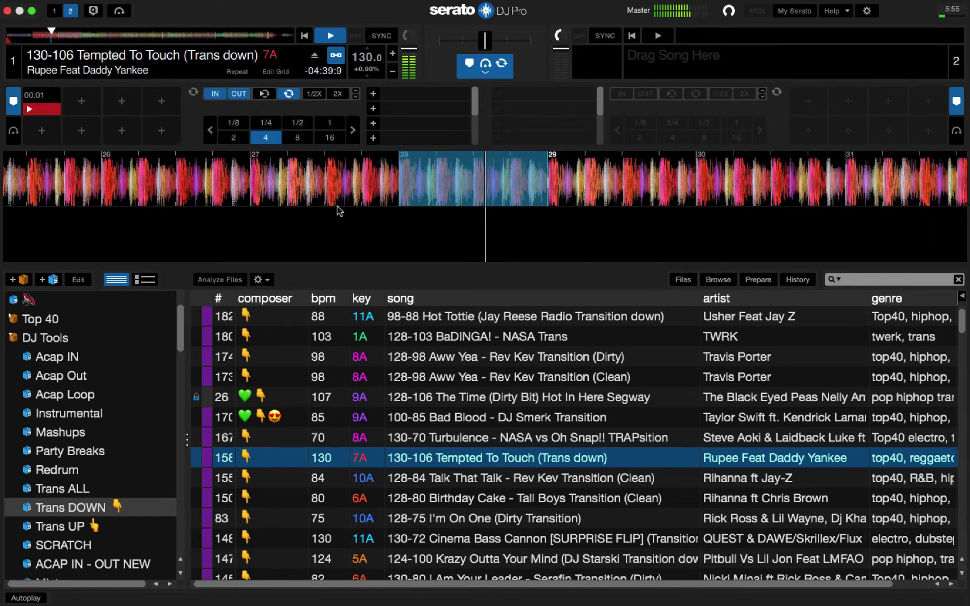
key(space)
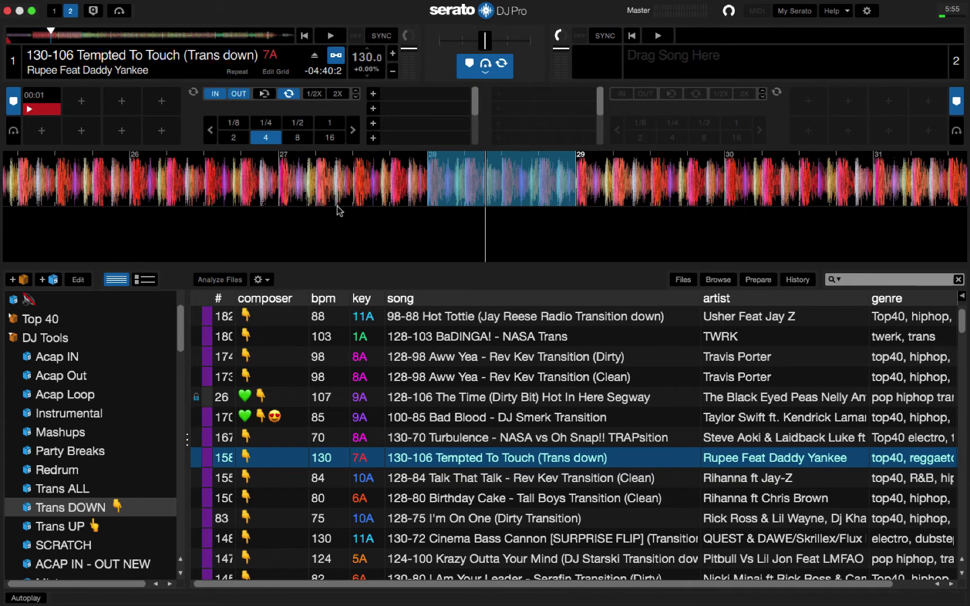
Step: Turn off the loop, open the grid for editing, play two points up to bar 58 to check alignment, and save the grid
click(258, 127)
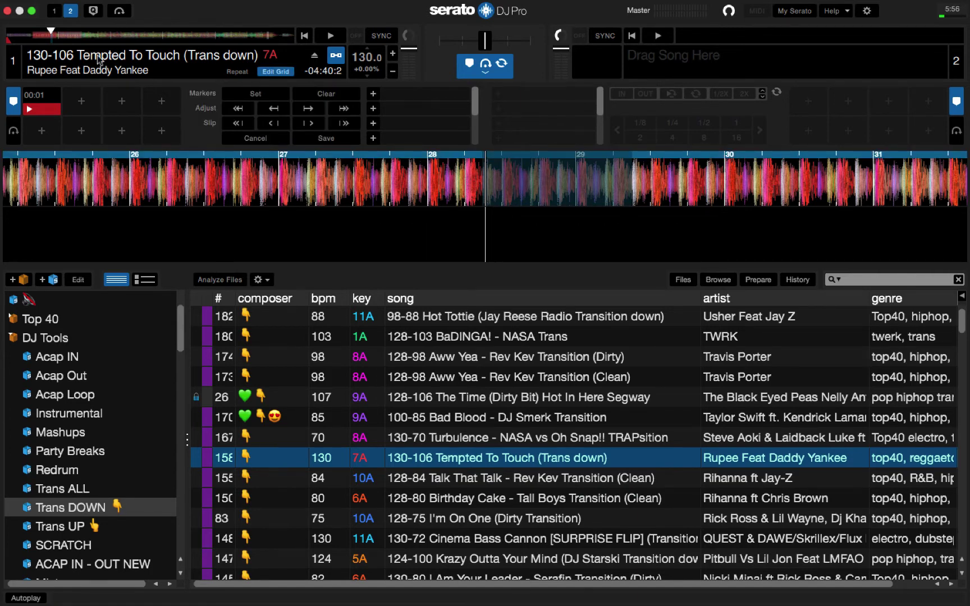
click(69, 35)
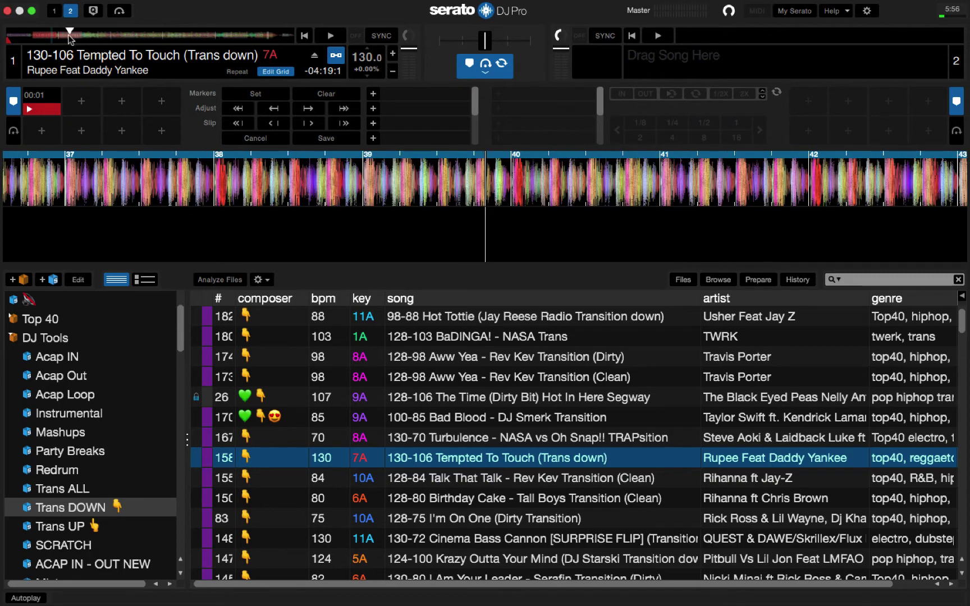
key(space)
click(80, 35)
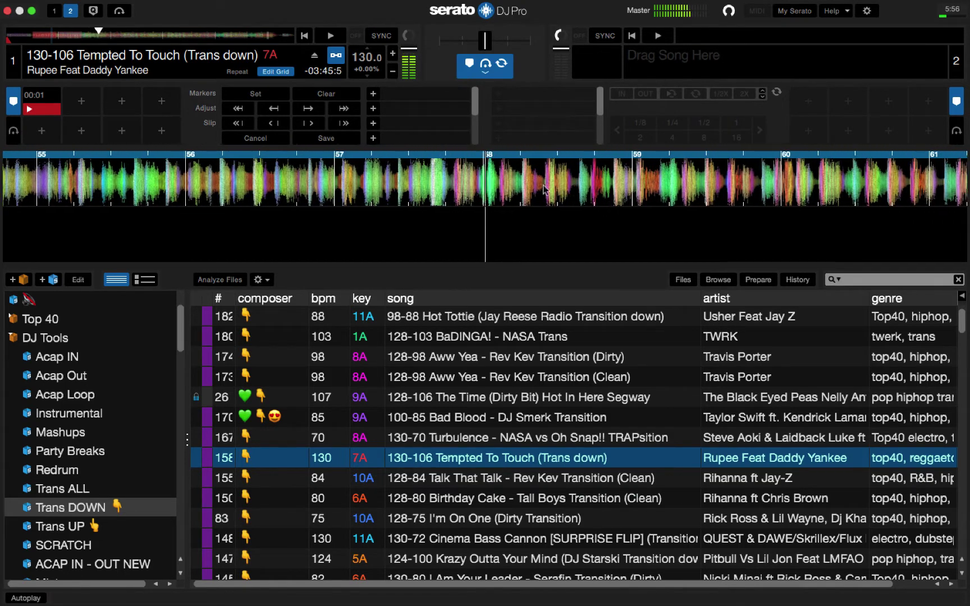
key(space)
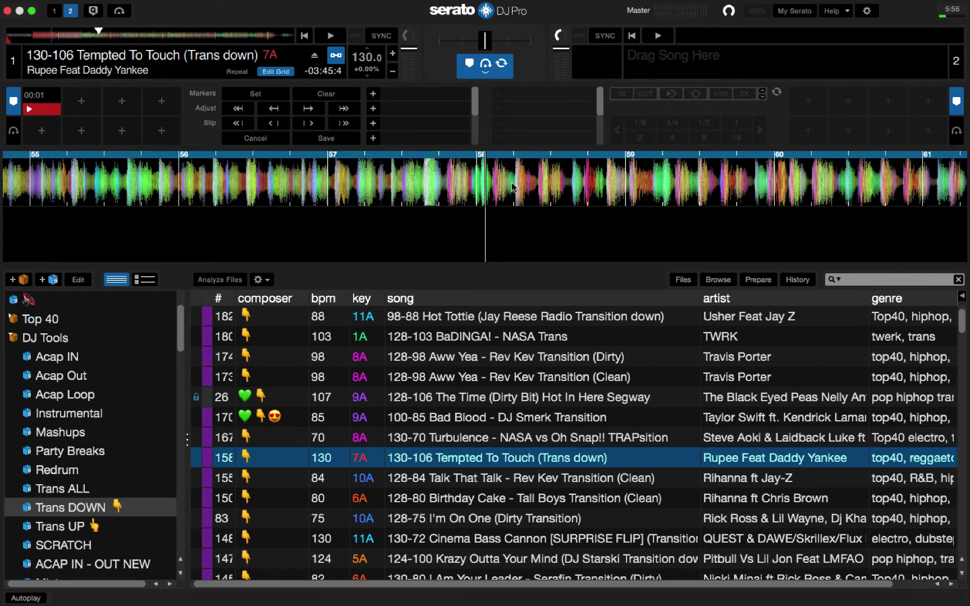
click(345, 138)
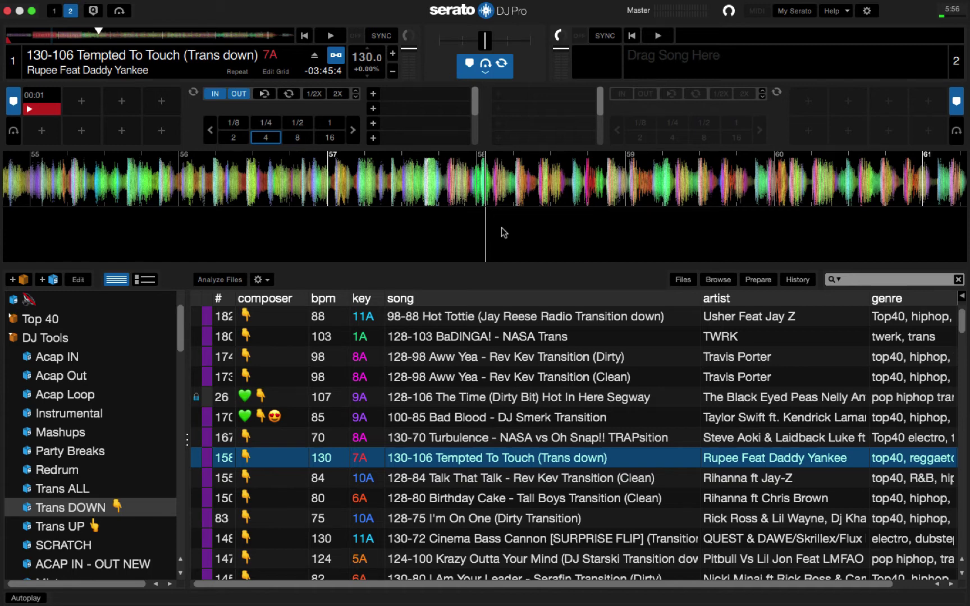
Step: Play on from bar 58, test a 4-beat loop against the grid, then stop playback and release the loop
key(space)
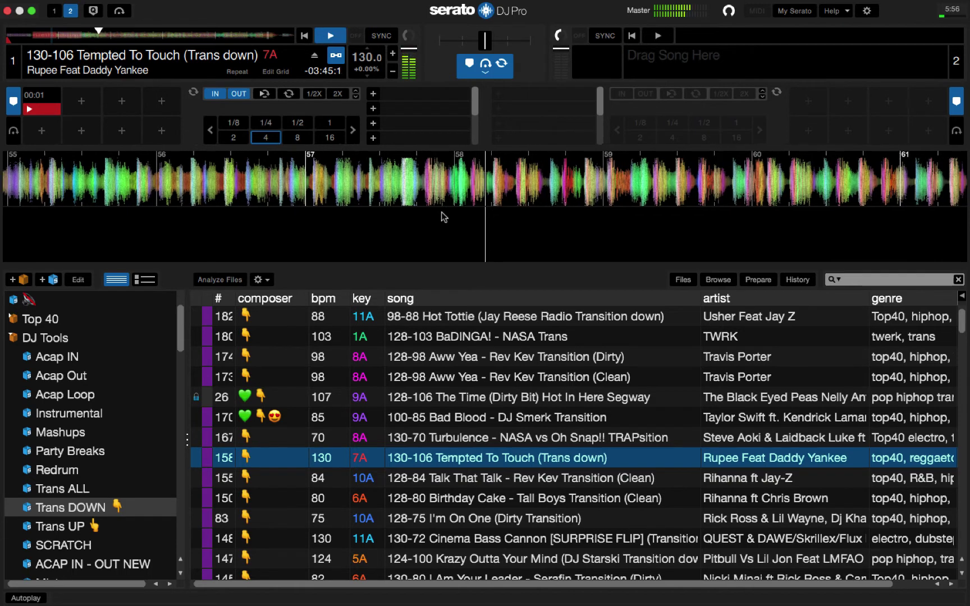
click(273, 137)
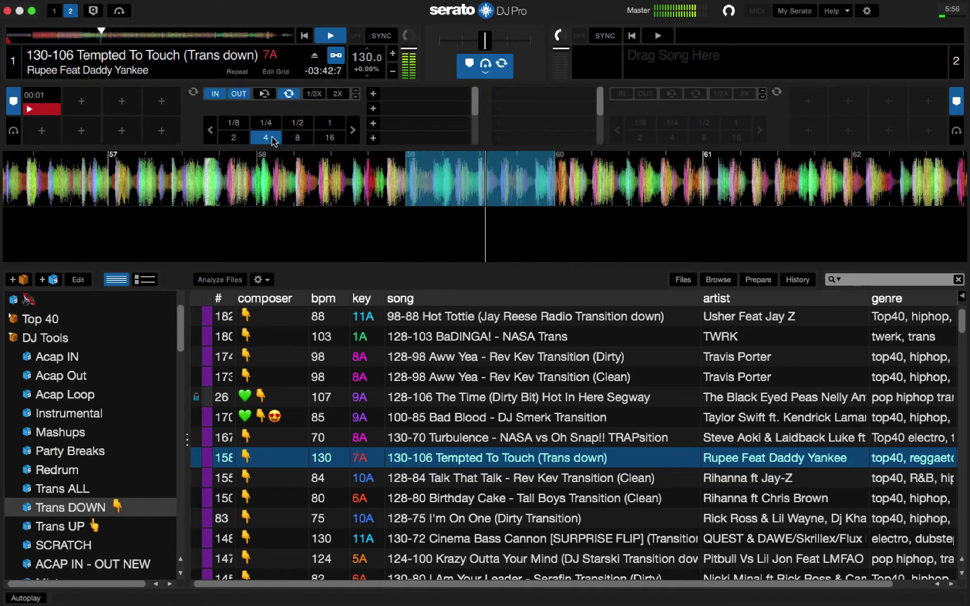
key(space)
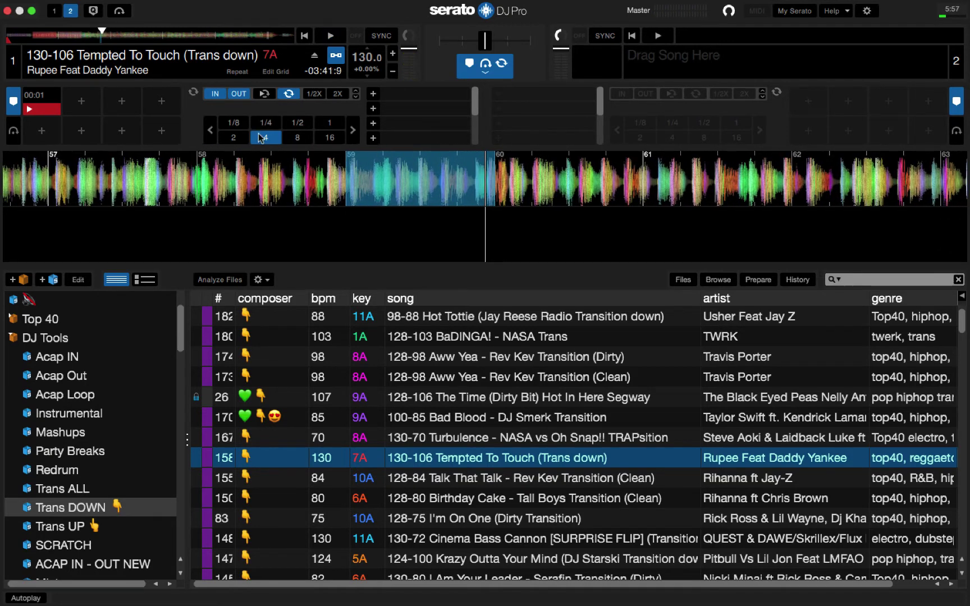
click(262, 138)
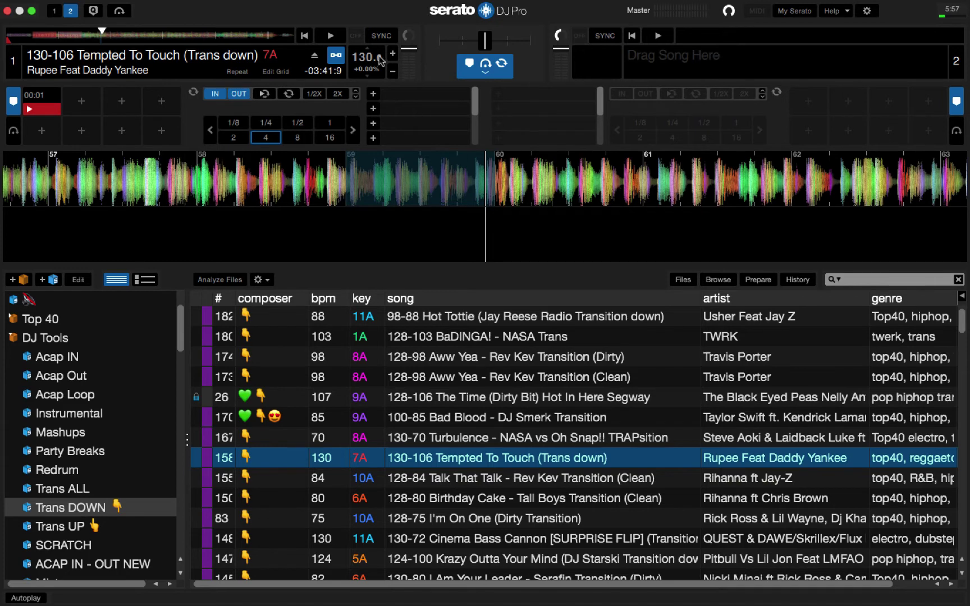
Step: Find the tempo change at the start of bar 49 and set a beatgrid marker there in grid editing mode
click(78, 35)
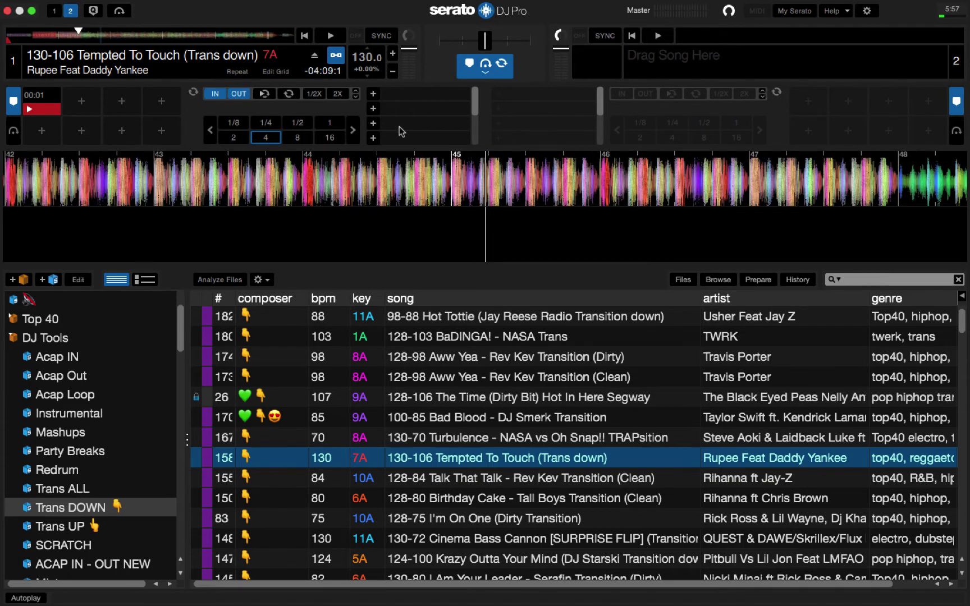
key(space)
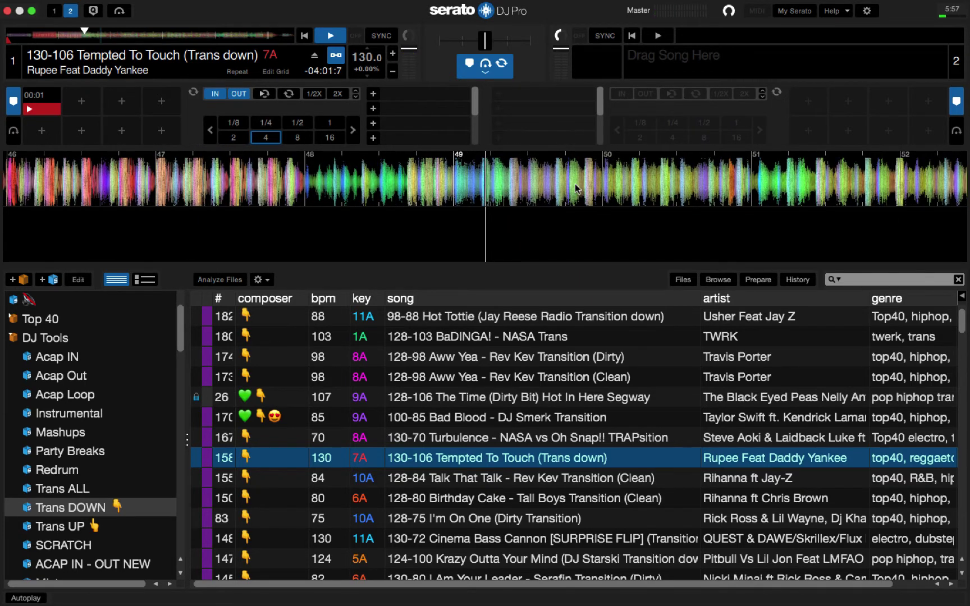
drag(576, 189, 611, 192)
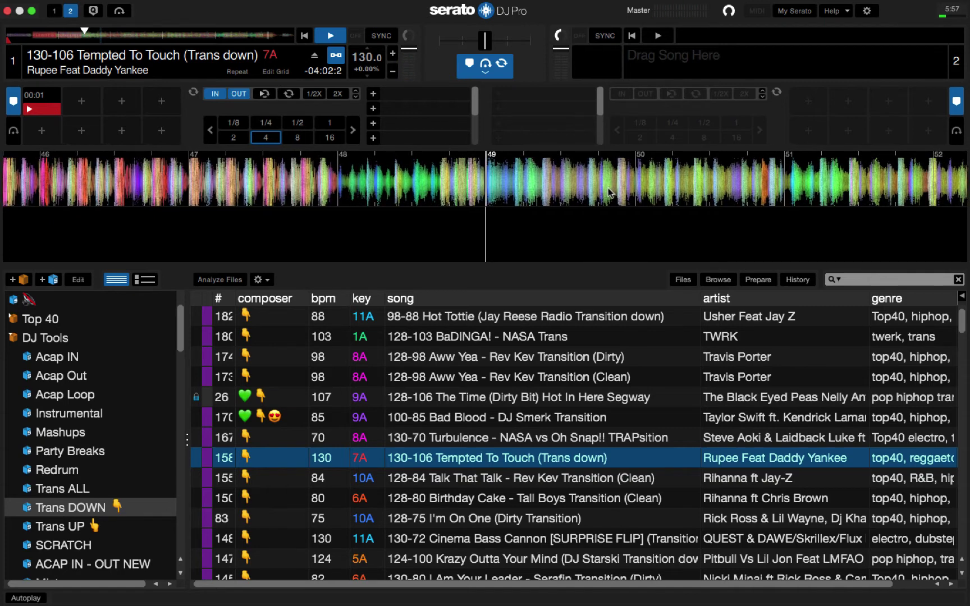
key(space)
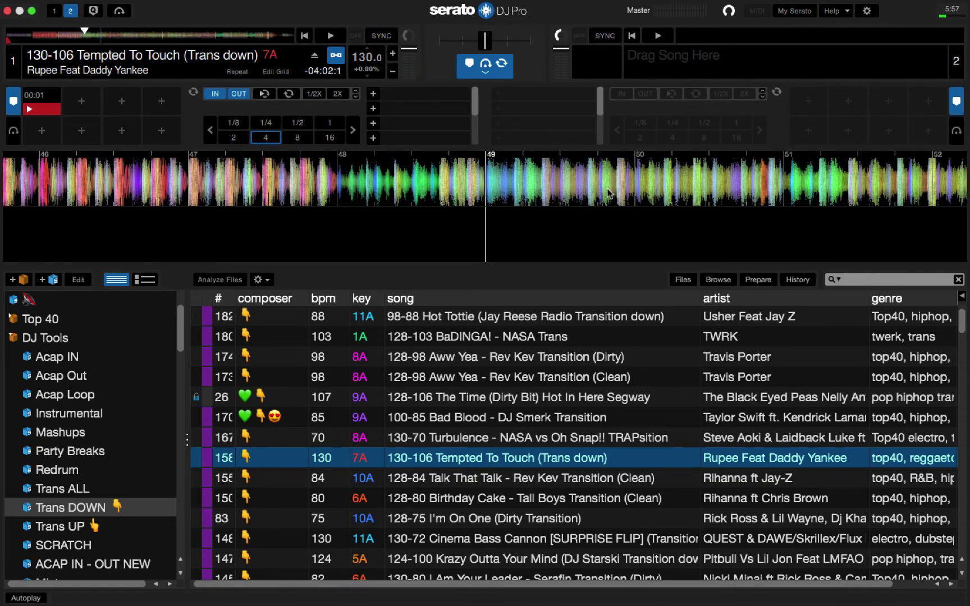
key(alt+space)
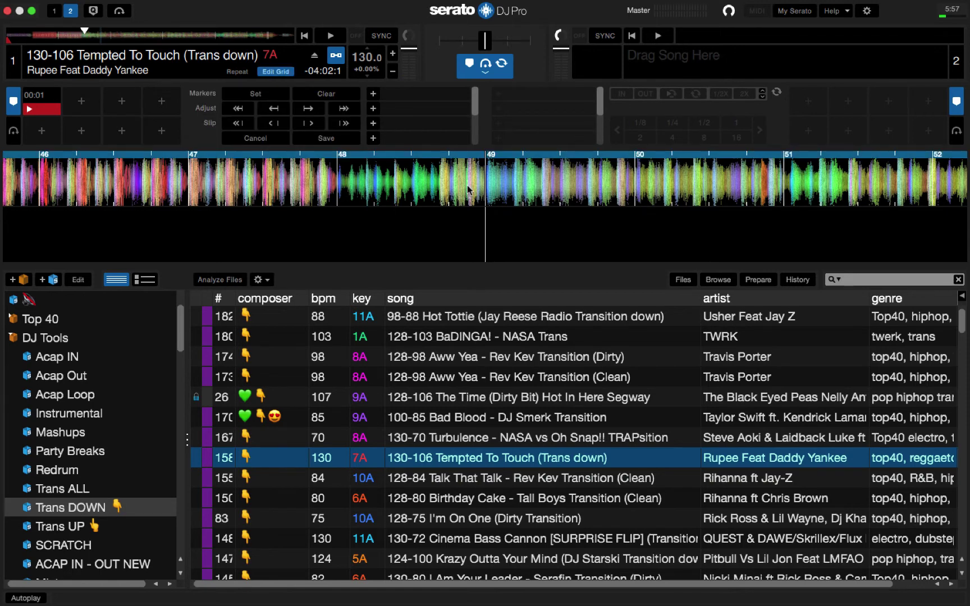
click(260, 97)
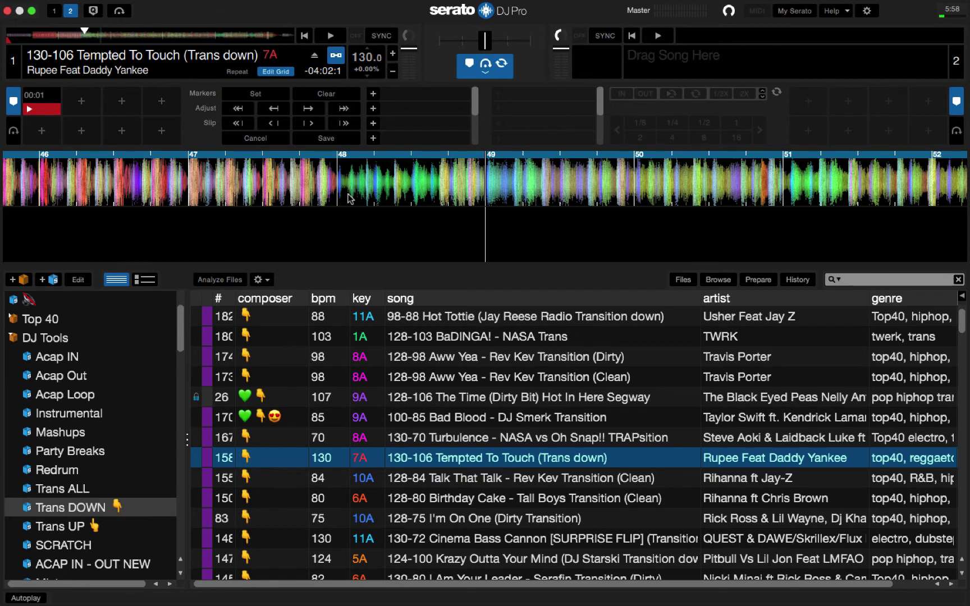
Step: Stretch the beatgrid after the new marker to about 106.1 BPM so it follows the slower beats, checking it during playback
drag(349, 198, 535, 201)
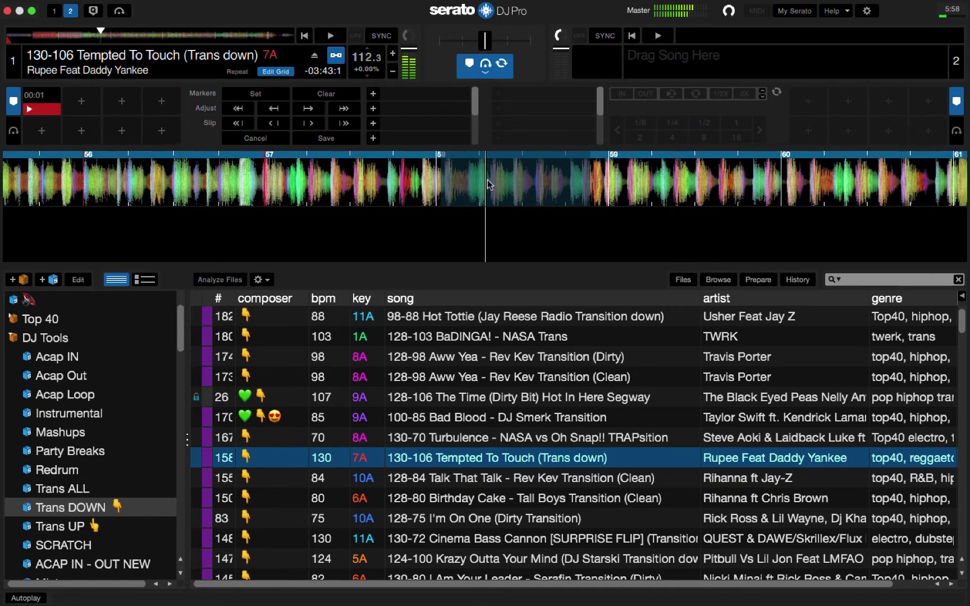
key(space)
drag(459, 179, 528, 184)
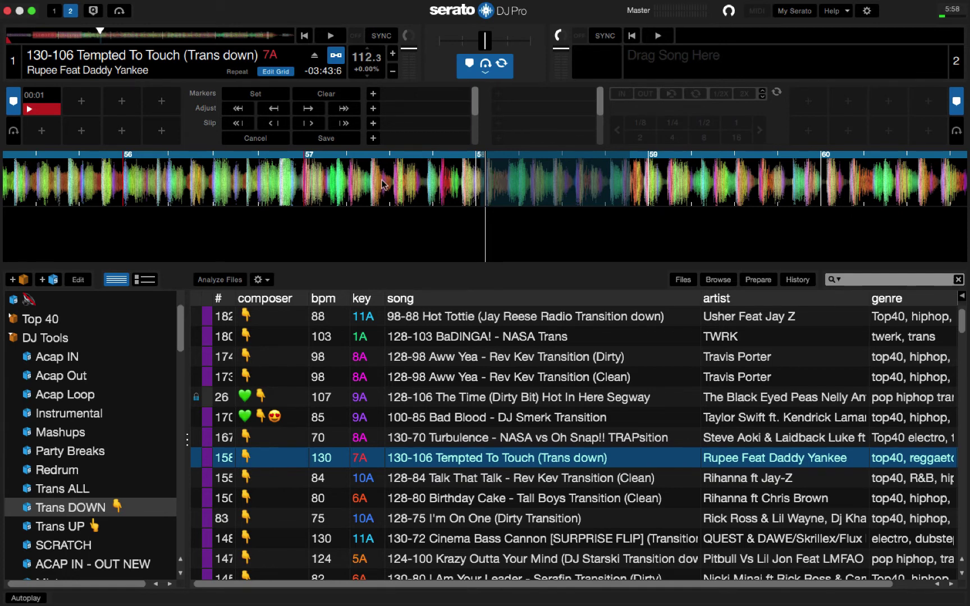
drag(336, 189, 490, 187)
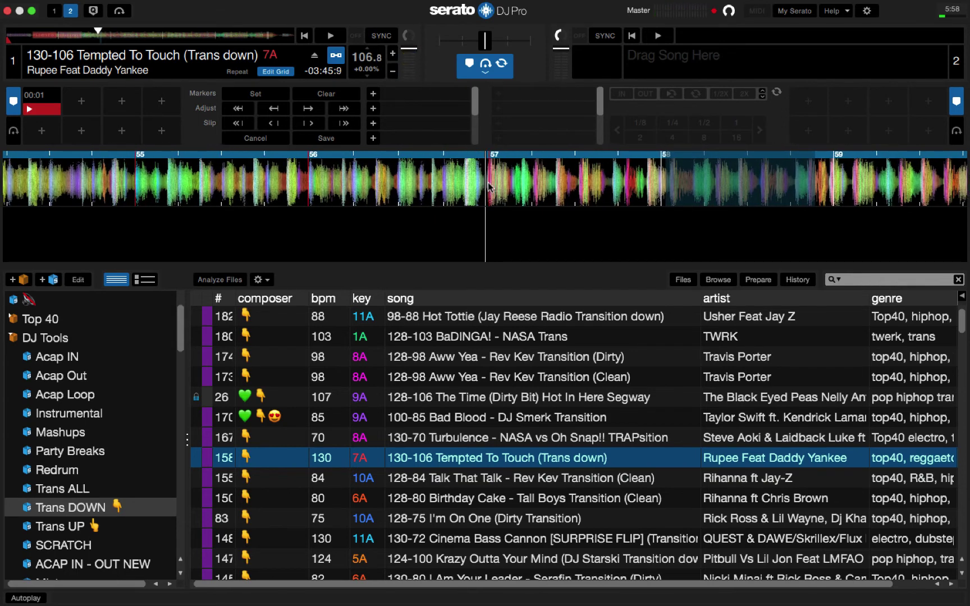
key(space)
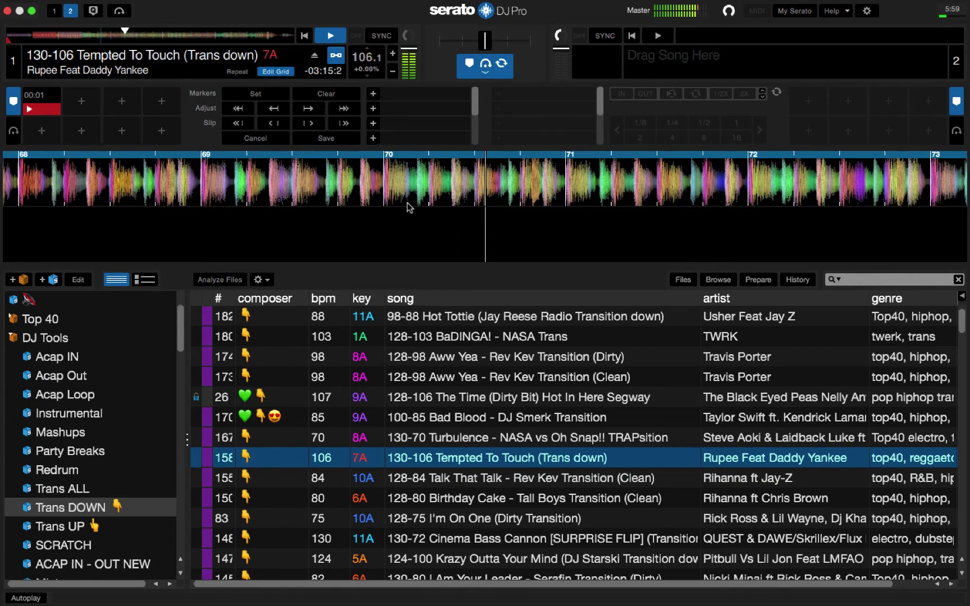
key(space)
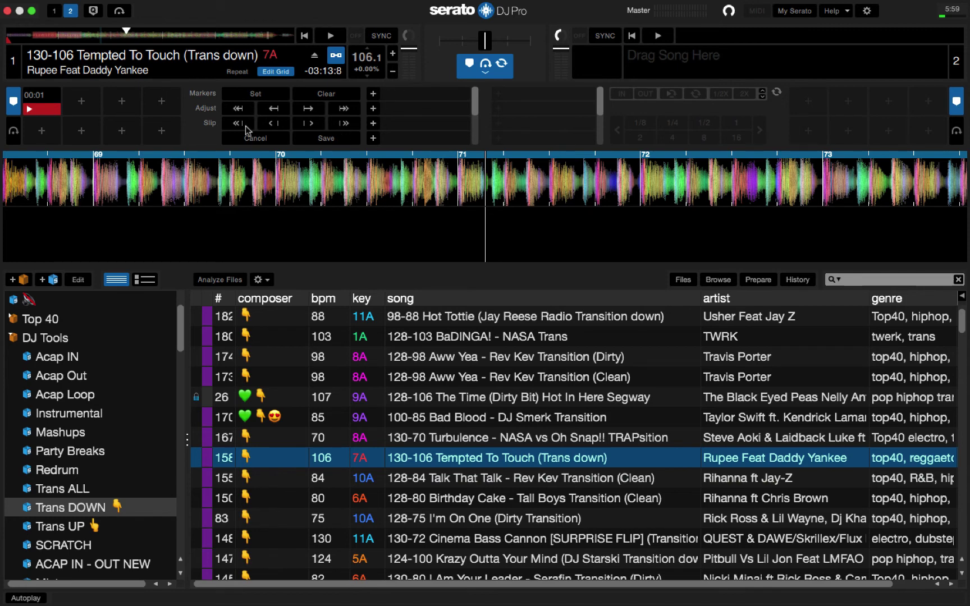
Step: Play the beats near the end of the track, from about bar 130, and fine-tune the grid spacing to 106.0 BPM
click(240, 32)
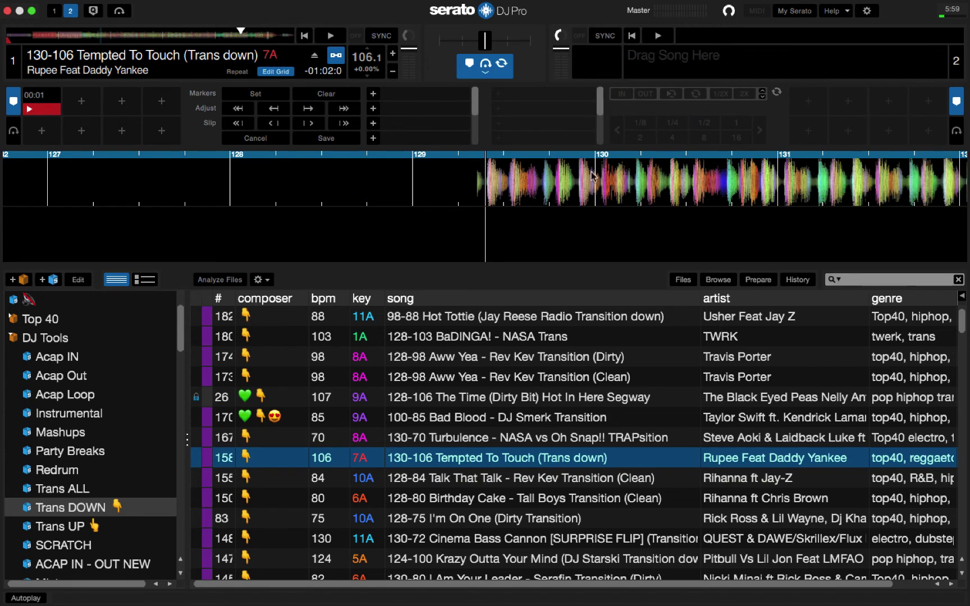
drag(599, 182, 503, 180)
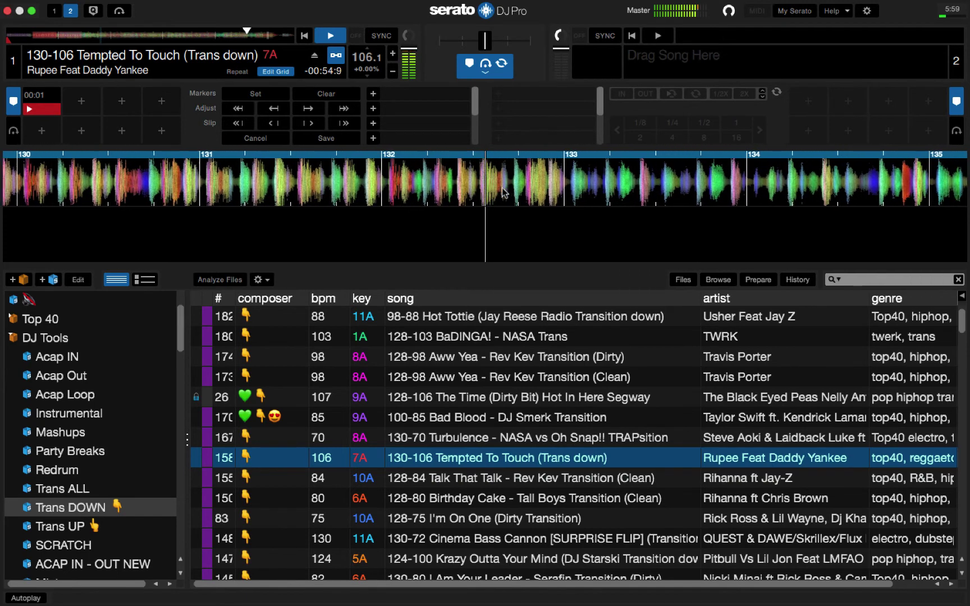
key(shift+Right)
key(shift+Right)
key(shift+Right)
key(shift+Right)
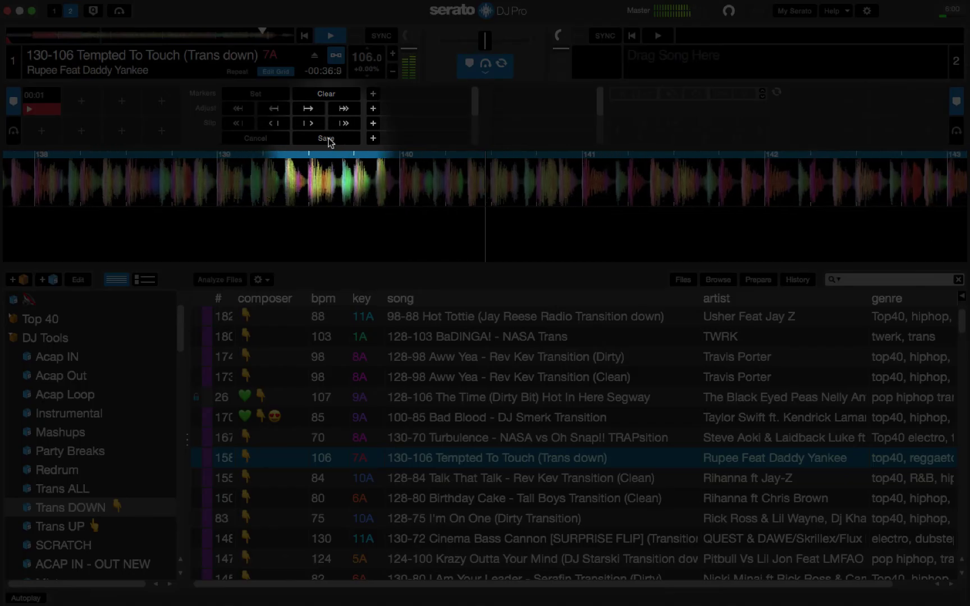
Step: Save the edited beatgrid and test it with a 2-beat loop at bar 143, then stop playback
click(328, 138)
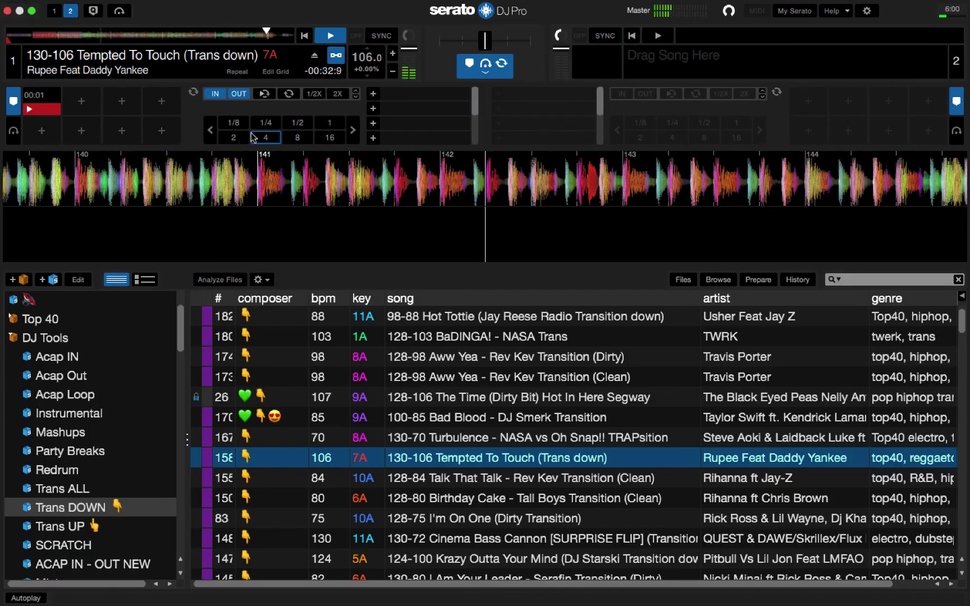
click(236, 138)
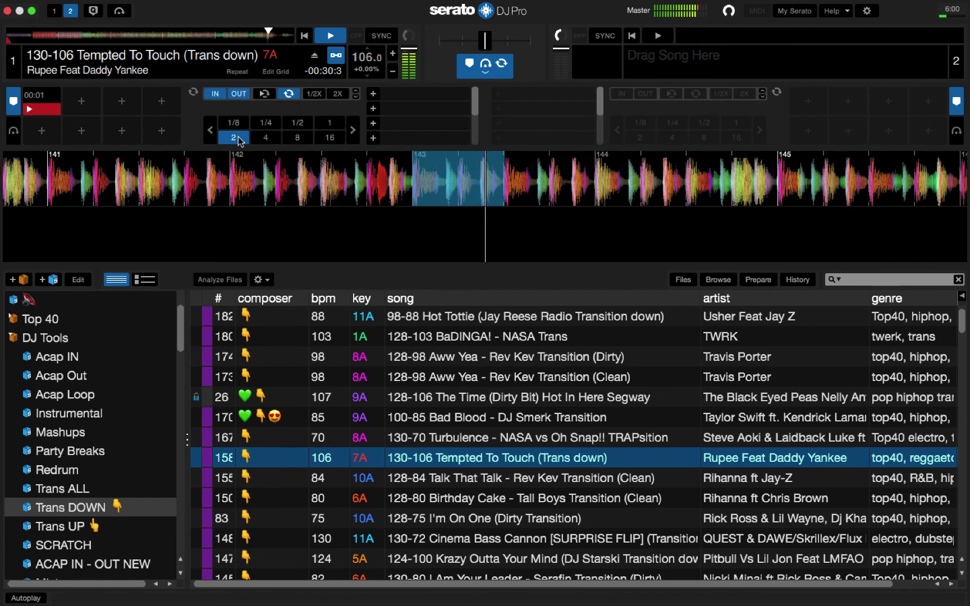
key(space)
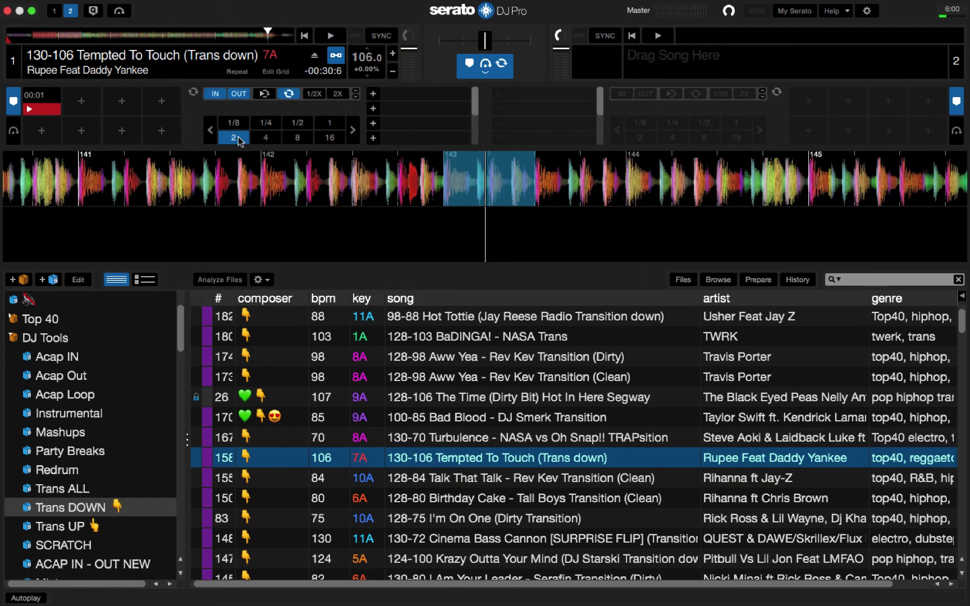